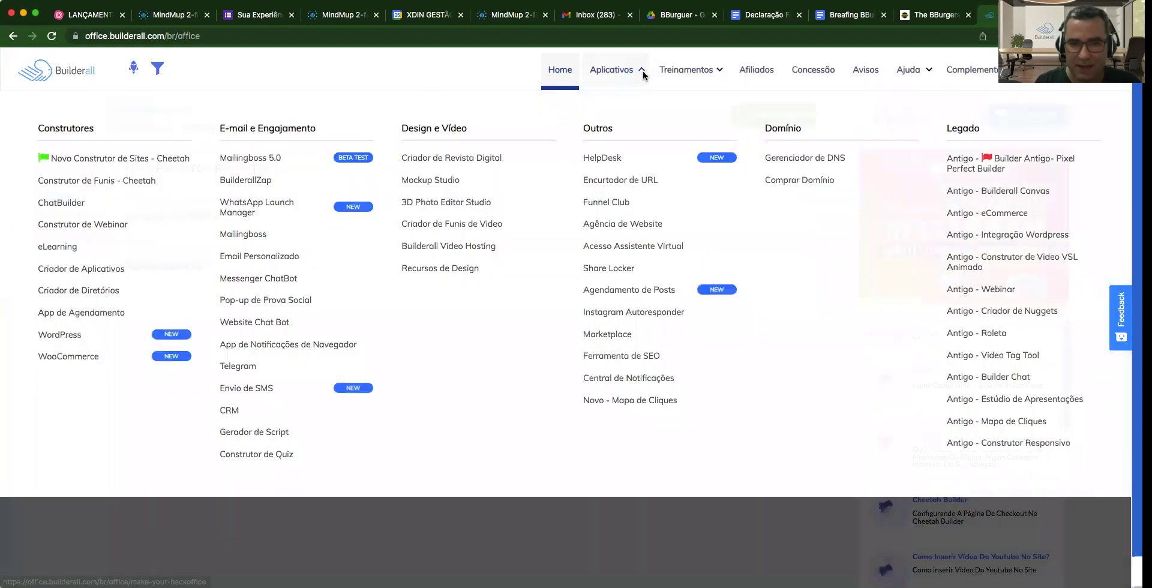
Open Mailingboss from the Builderall applications and display its contact lists.
left_click(643, 75)
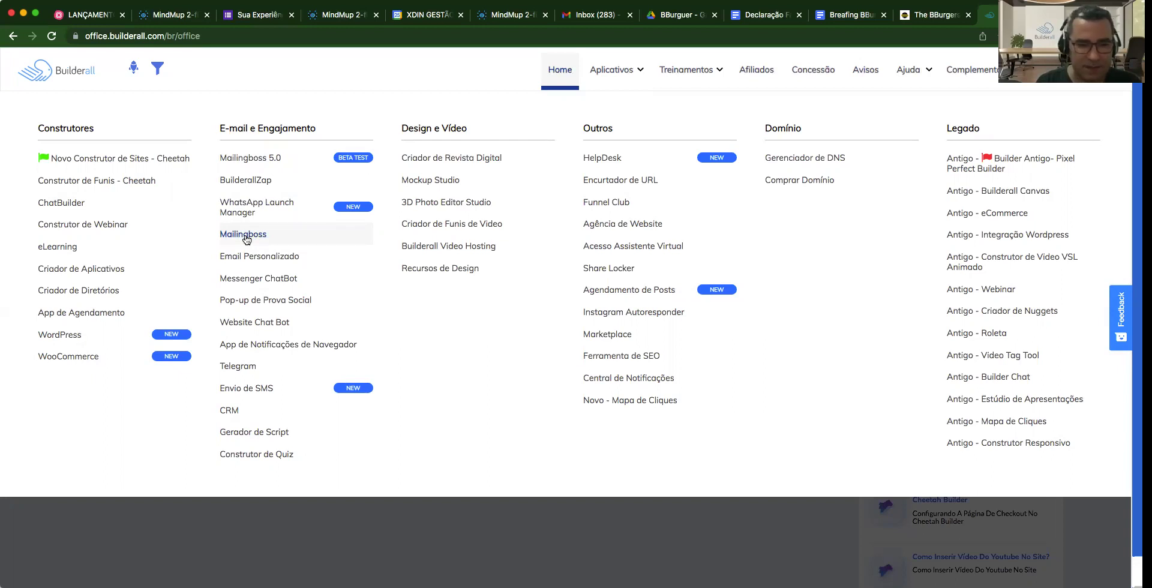
left_click(245, 236)
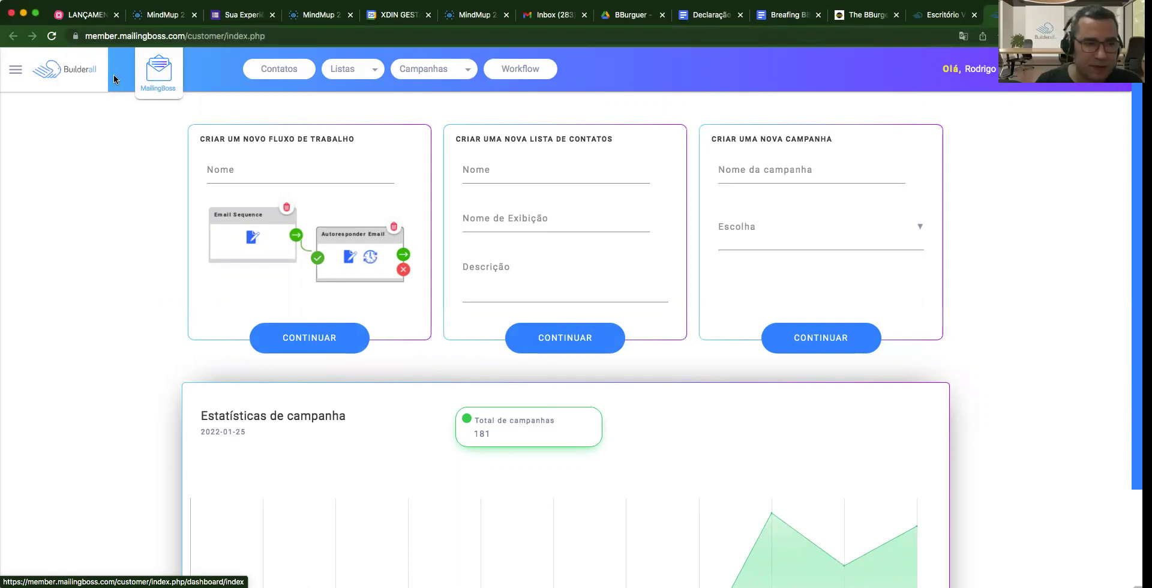
left_click(372, 75)
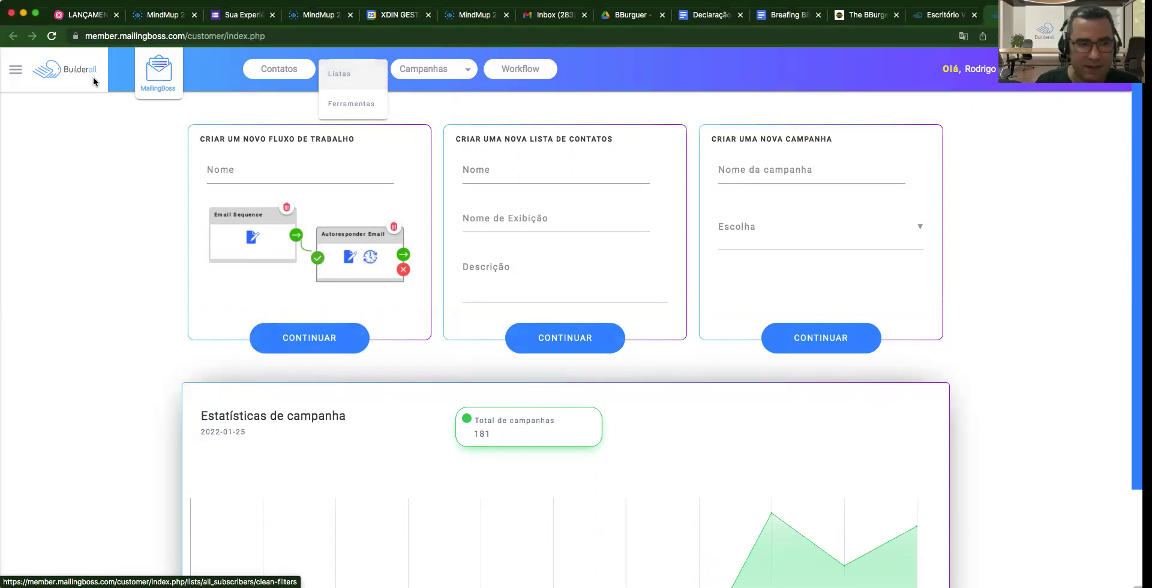
left_click(352, 75)
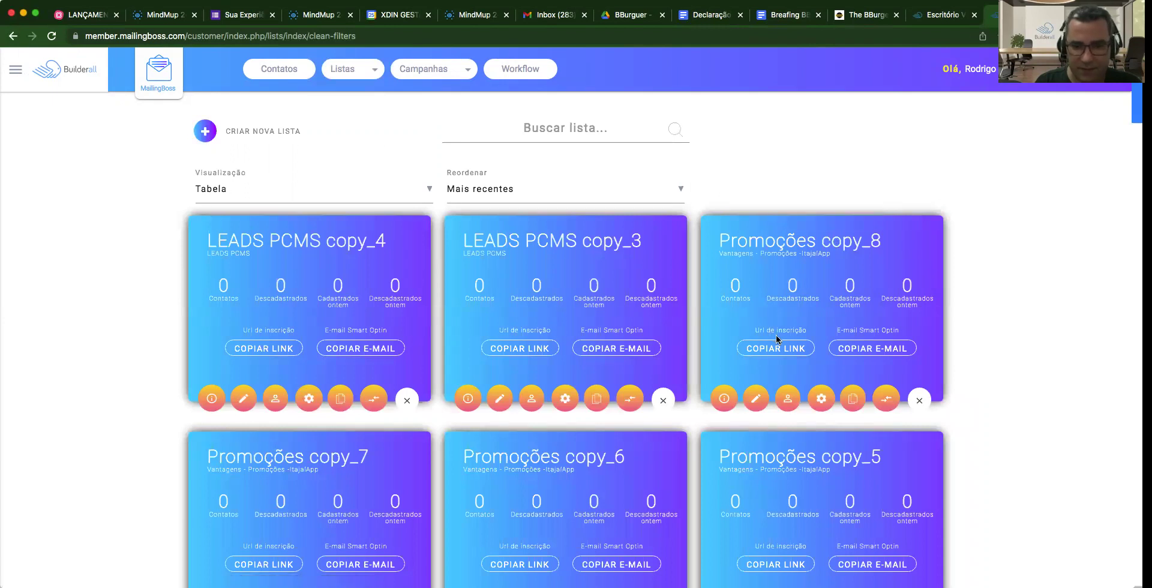
Find the "Office - Inactive Users" list among the contact lists and open its contacts.
scroll(713, 311, "down", 8)
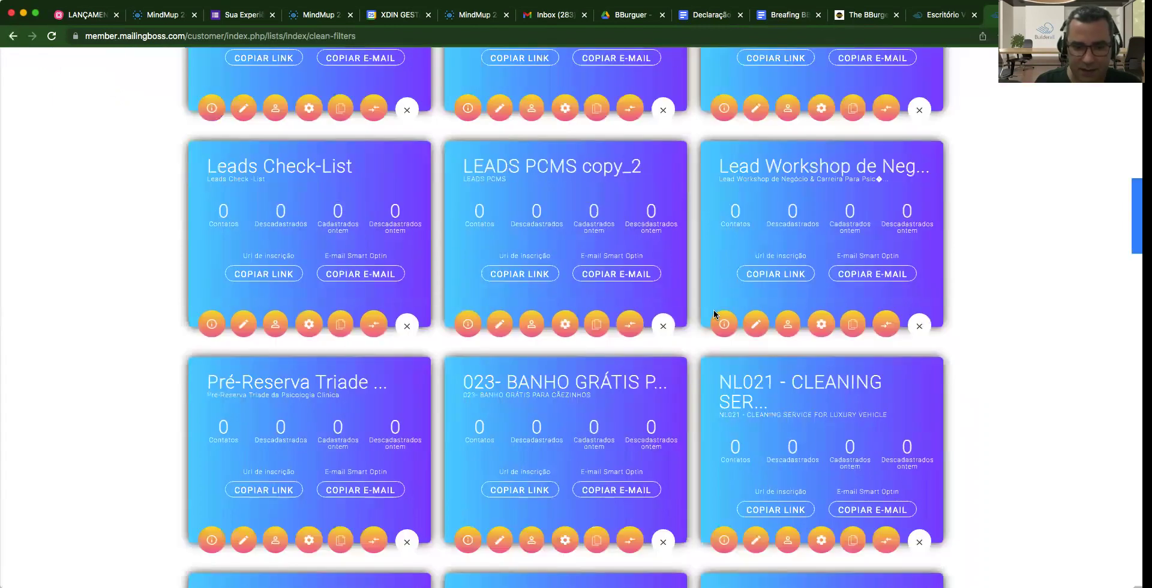
scroll(713, 310, "up", 1)
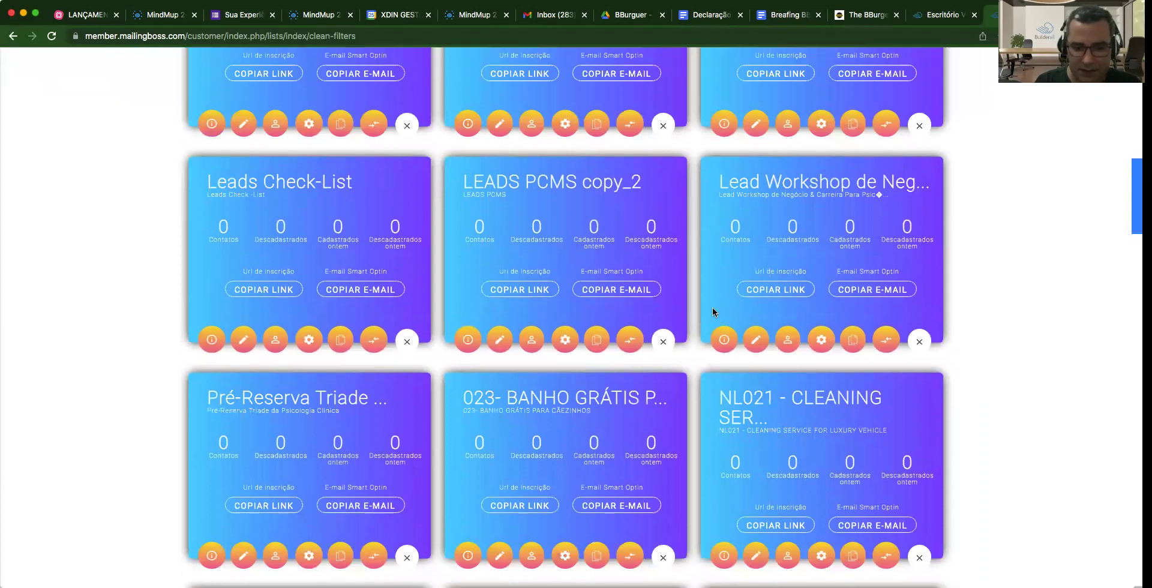
scroll(712, 309, "down", 3)
scroll(459, 275, "down", 1)
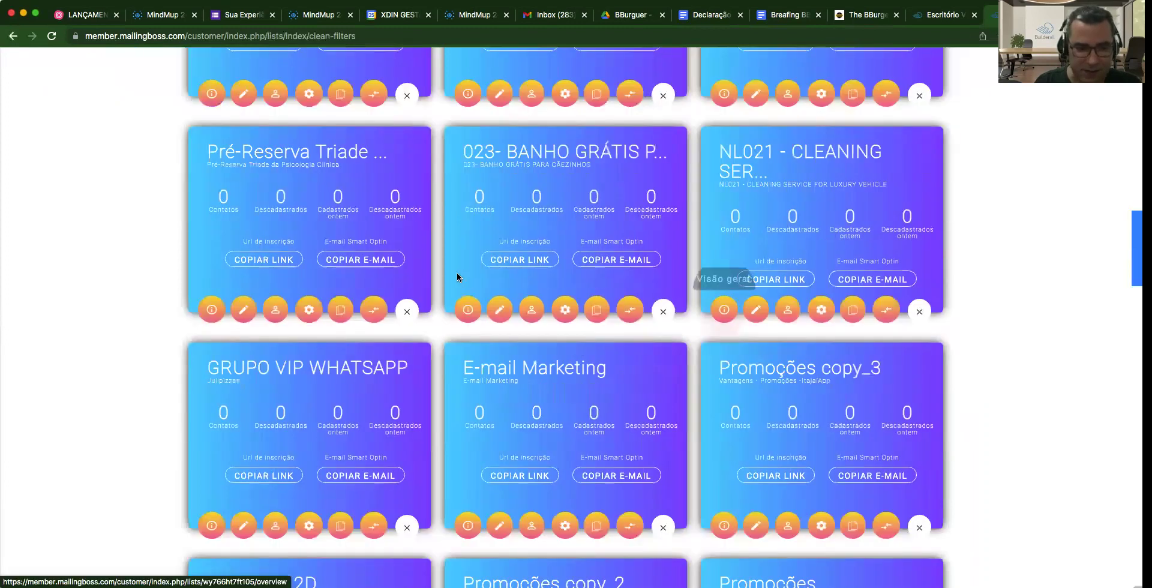
scroll(543, 258, "down", 2)
scroll(546, 262, "down", 3)
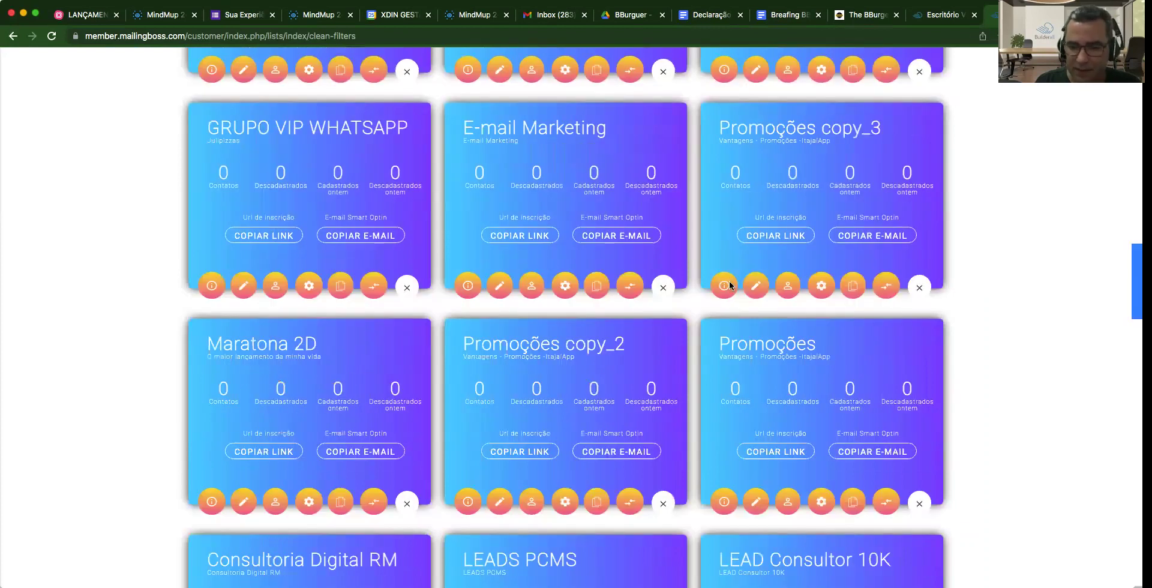
scroll(779, 312, "down", 10)
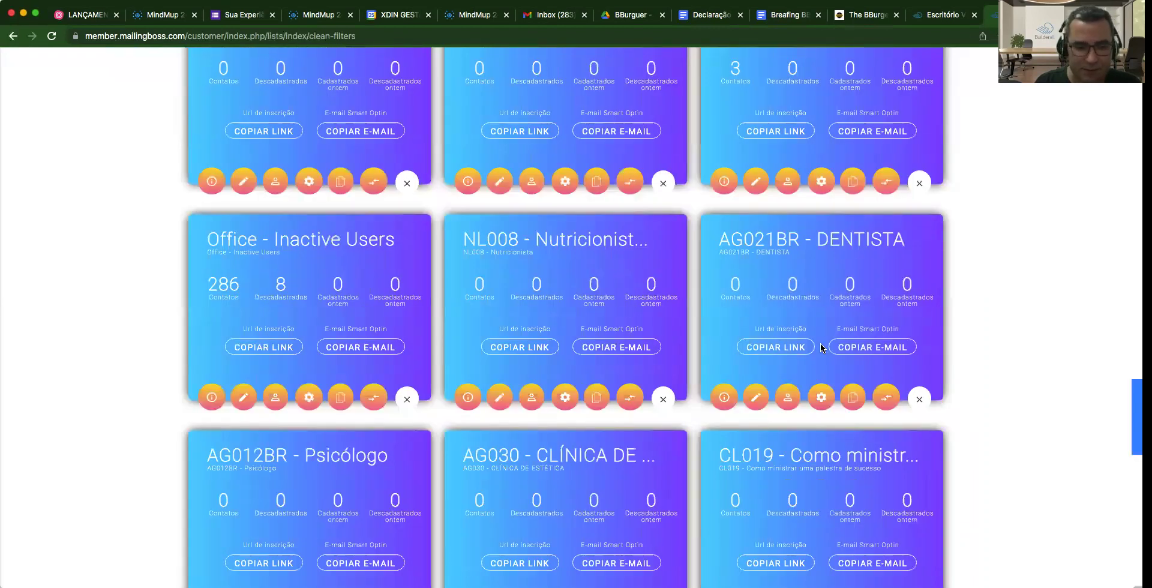
scroll(819, 345, "down", 2)
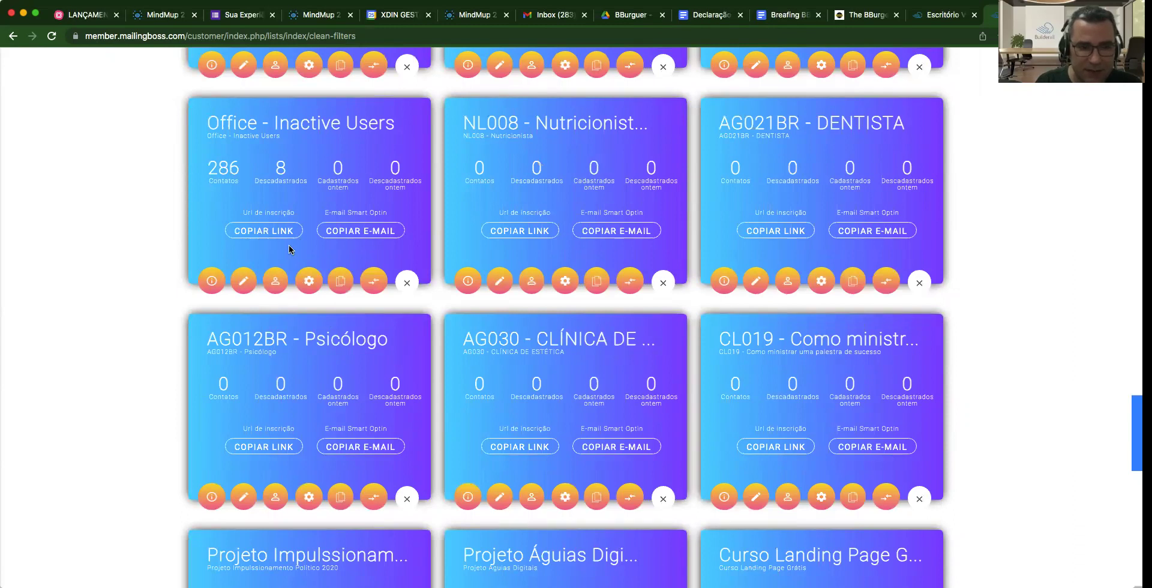
left_click_drag(352, 256, 416, 234)
left_click(416, 233)
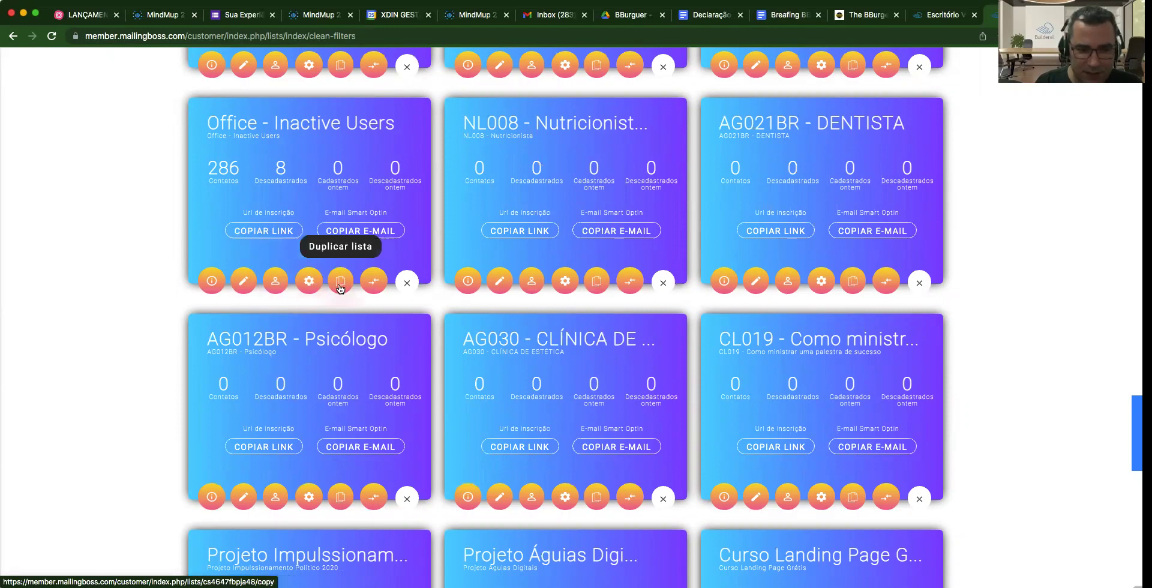
left_click(277, 283)
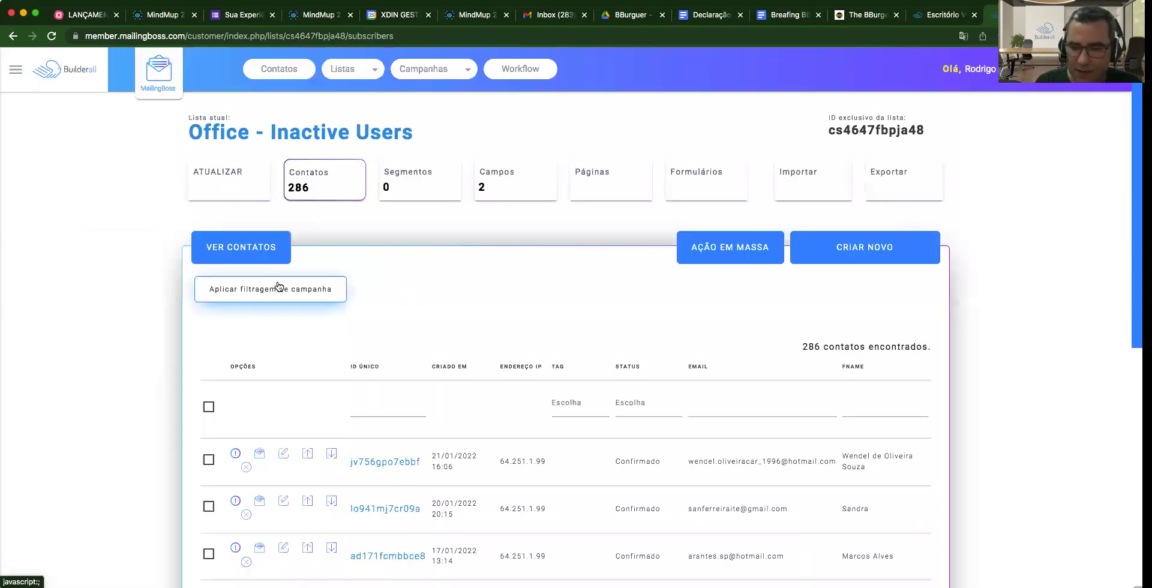
Examine the list's contact table, including the e-mail and first-name columns, and view its second page.
scroll(603, 403, "down", 1)
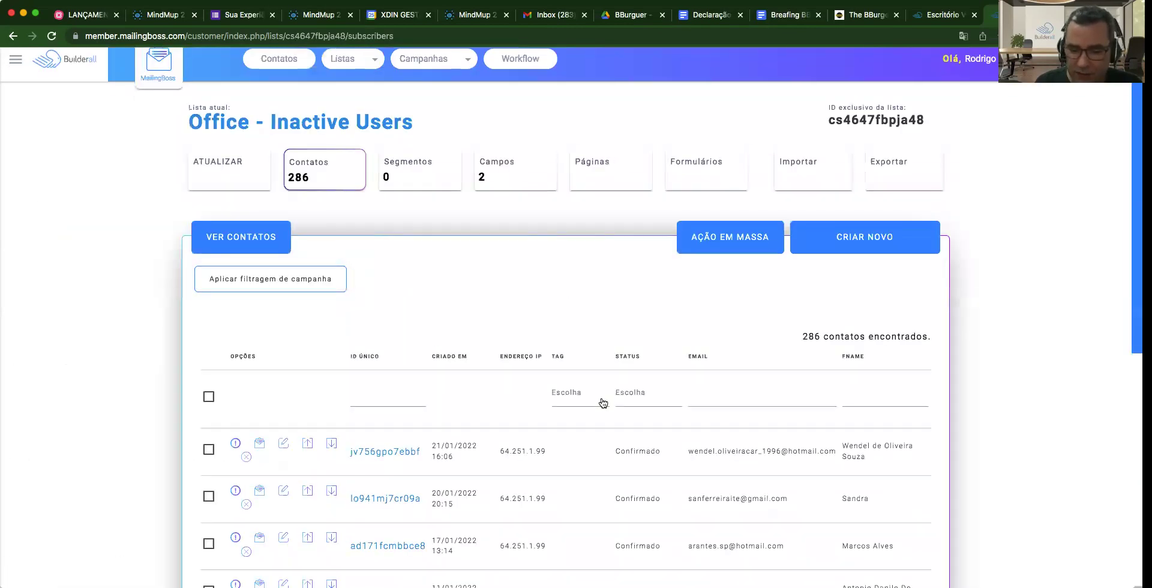
scroll(603, 403, "down", 6)
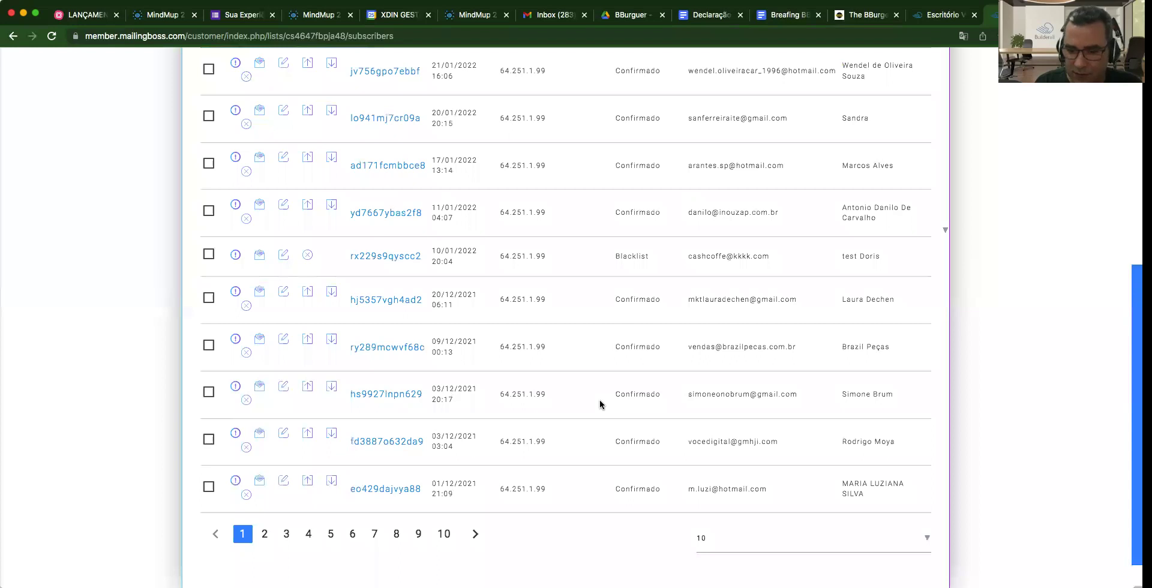
scroll(527, 401, "up", 2)
scroll(470, 397, "up", 4)
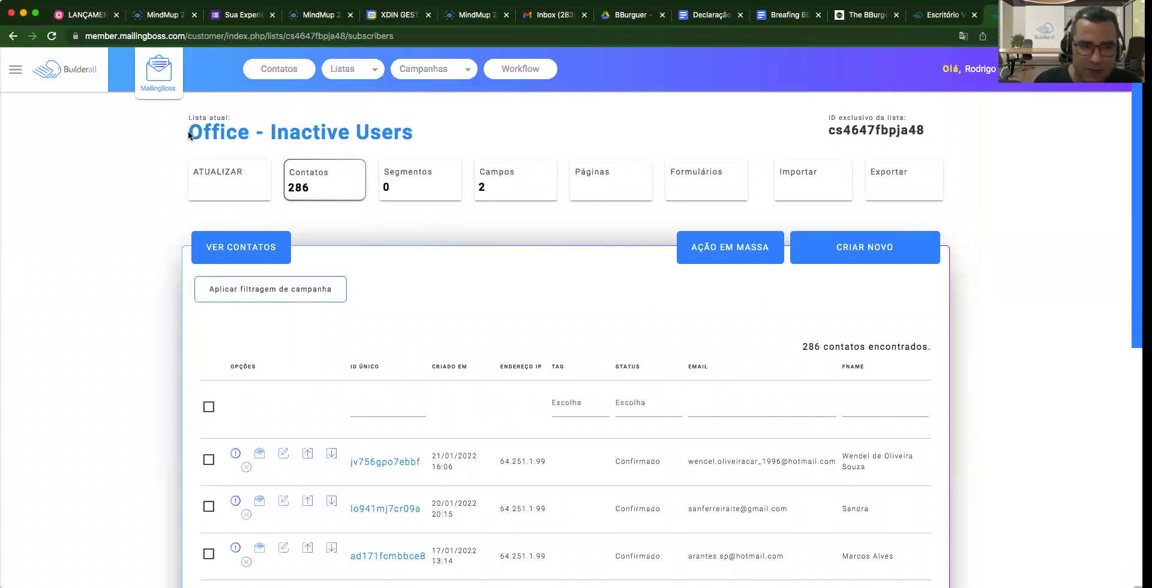
triple_click(457, 130)
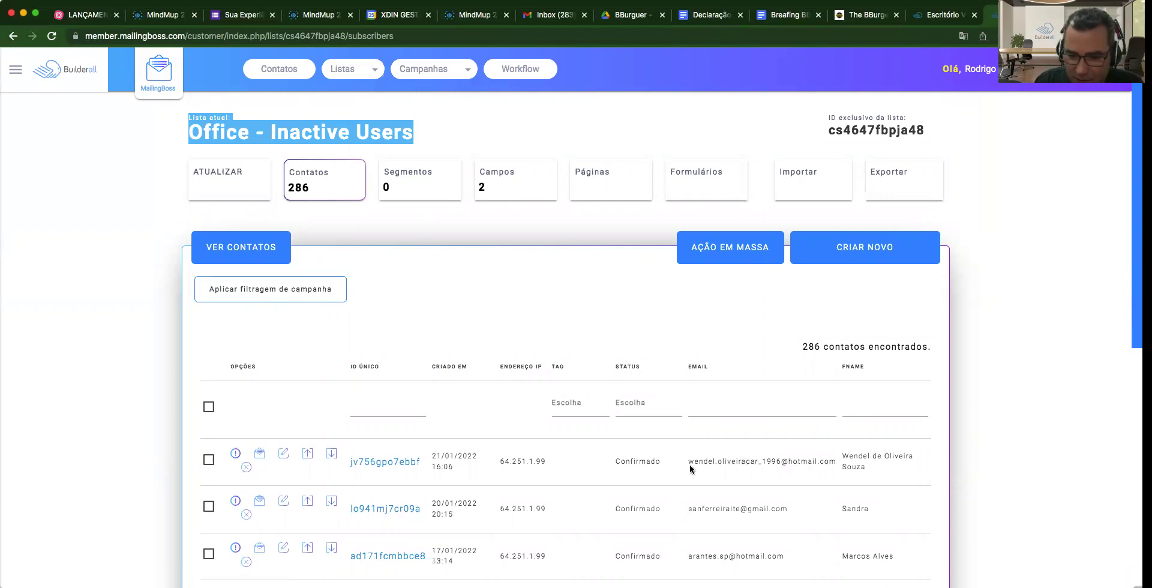
left_click(843, 451)
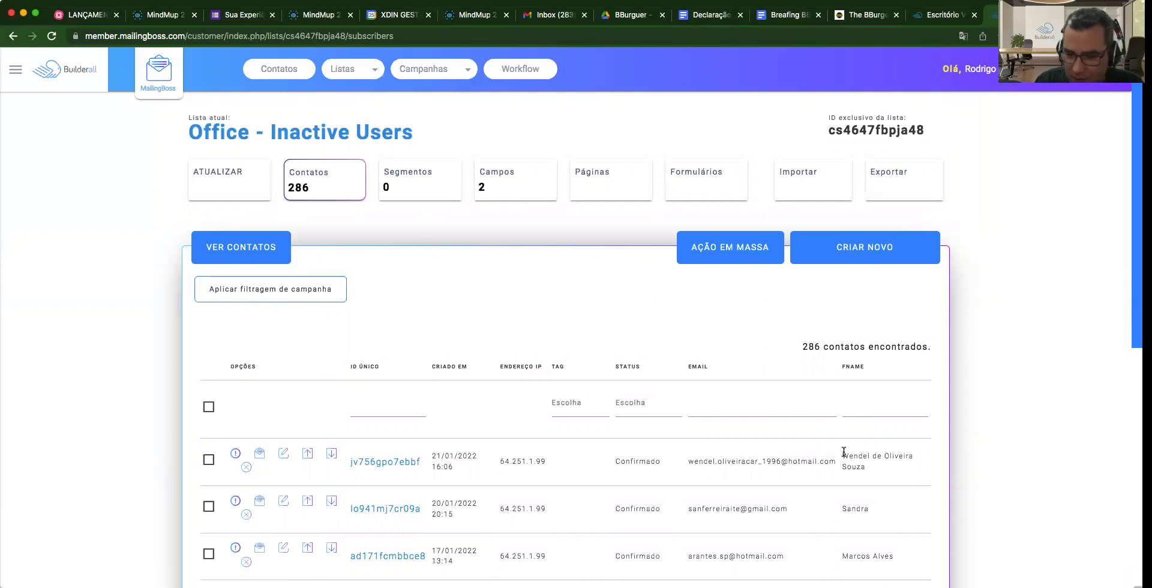
triple_click(882, 471)
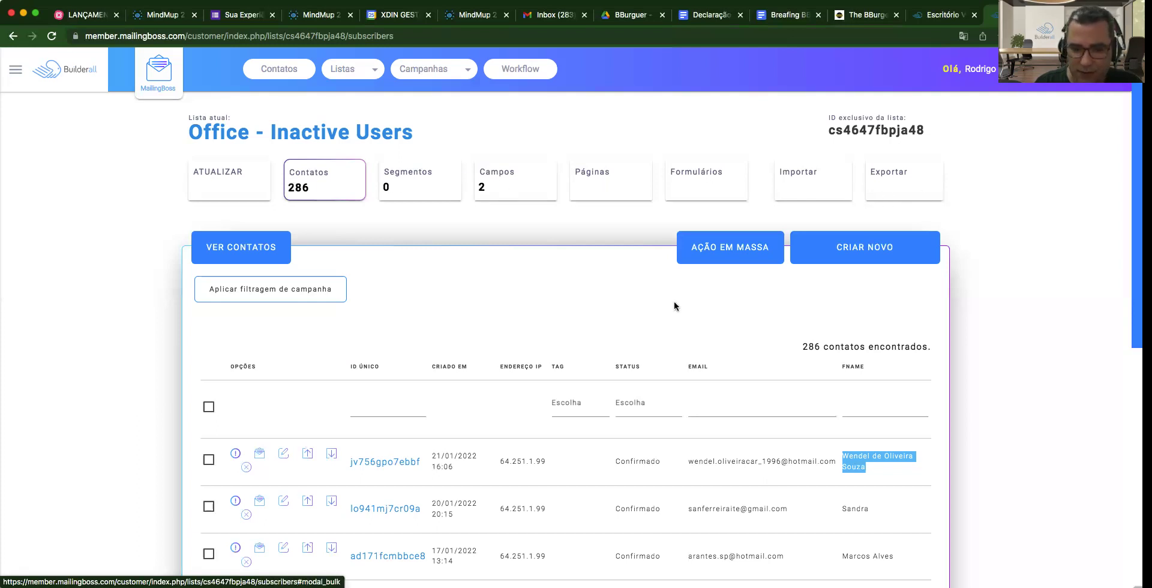
scroll(674, 306, "down", 7)
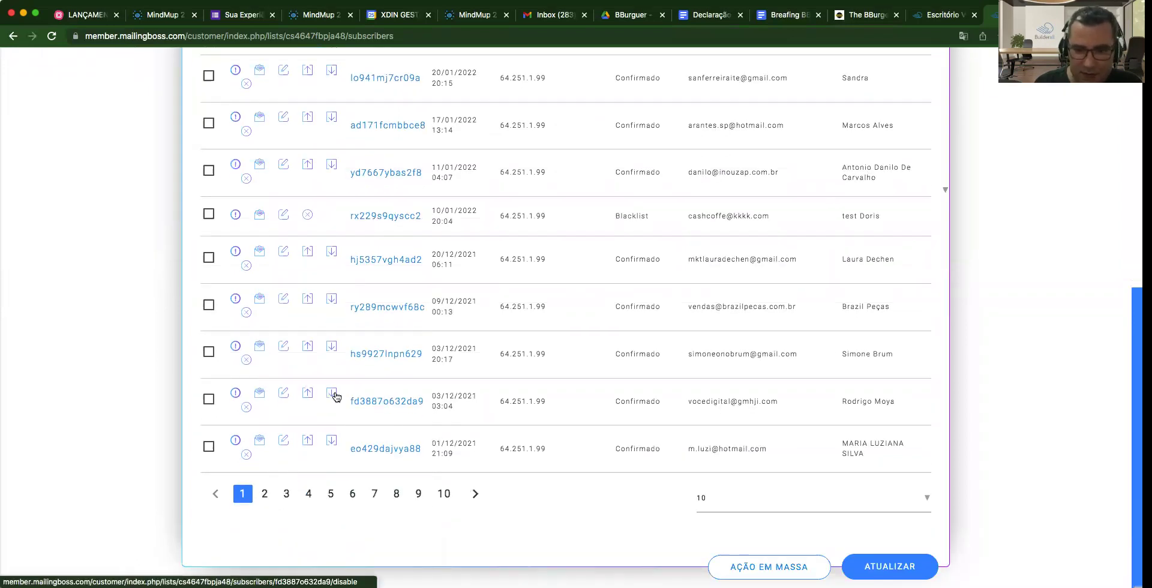
scroll(336, 396, "up", 3)
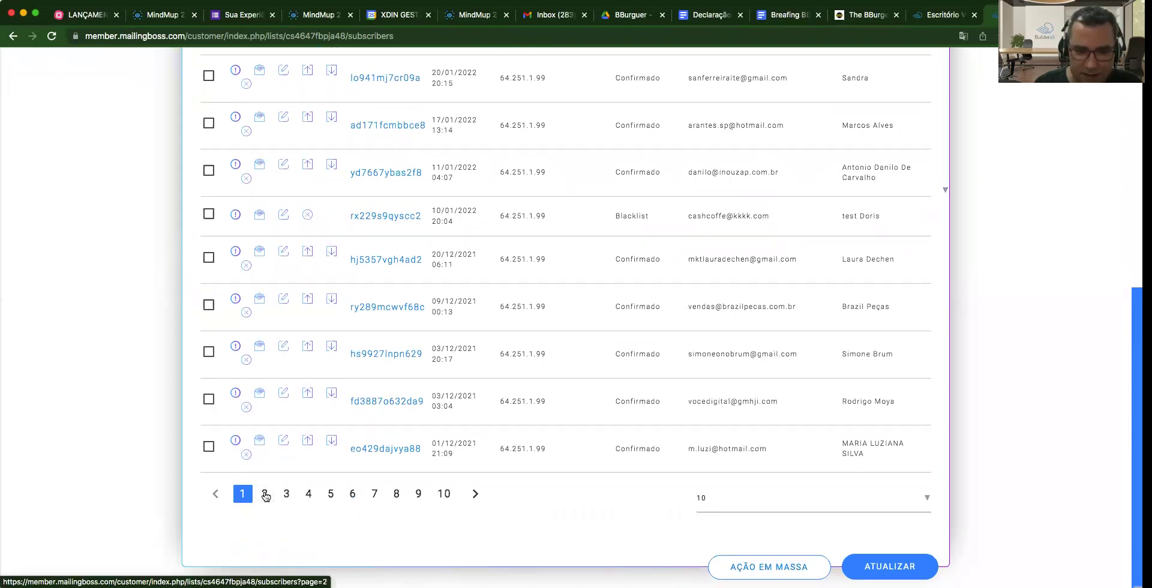
left_click(265, 495)
scroll(441, 306, "up", 10)
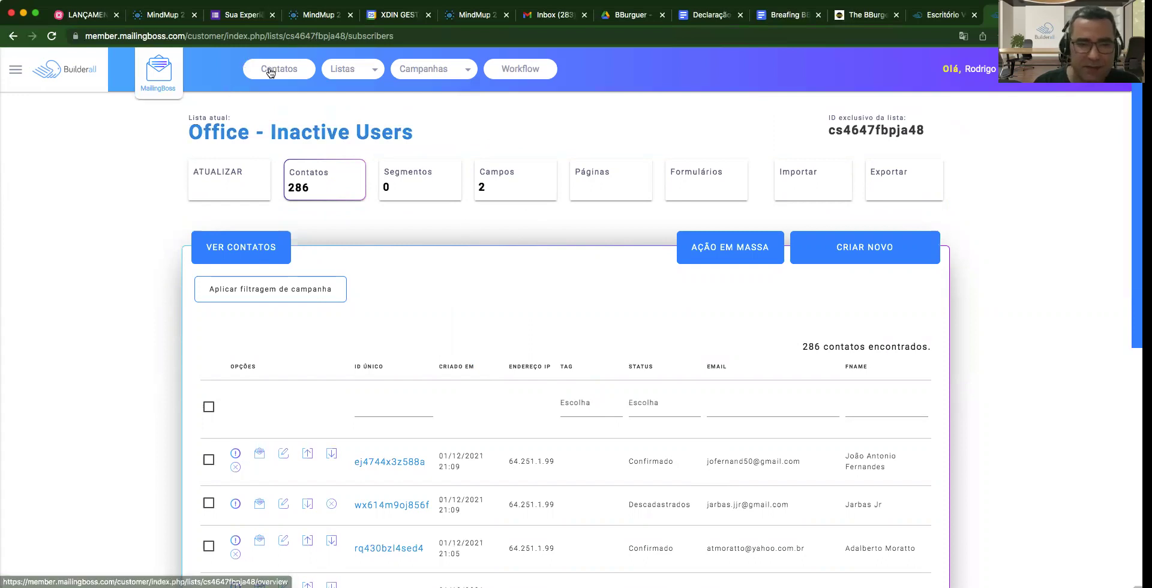
Start a new campaign from the overview of all e-mails and name it "Video Mailing".
left_click(440, 74)
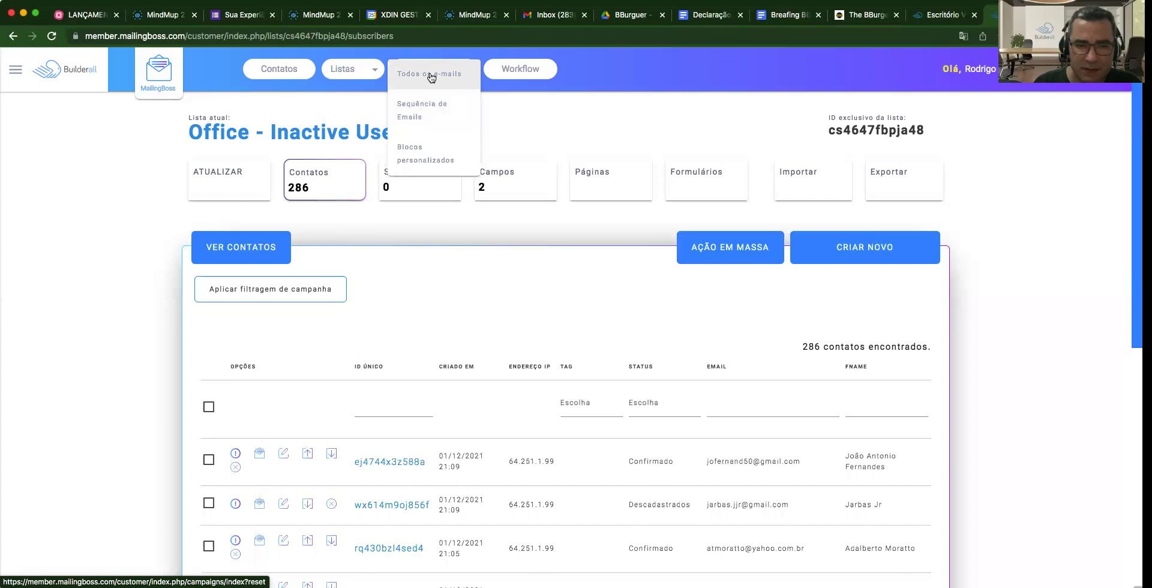
left_click(431, 75)
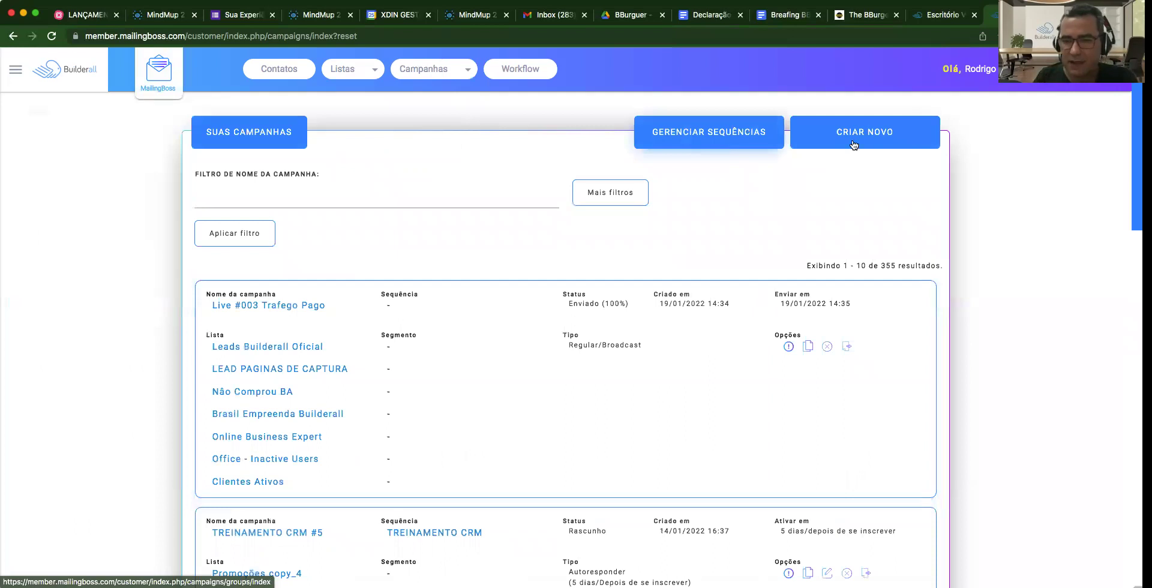
left_click(837, 141)
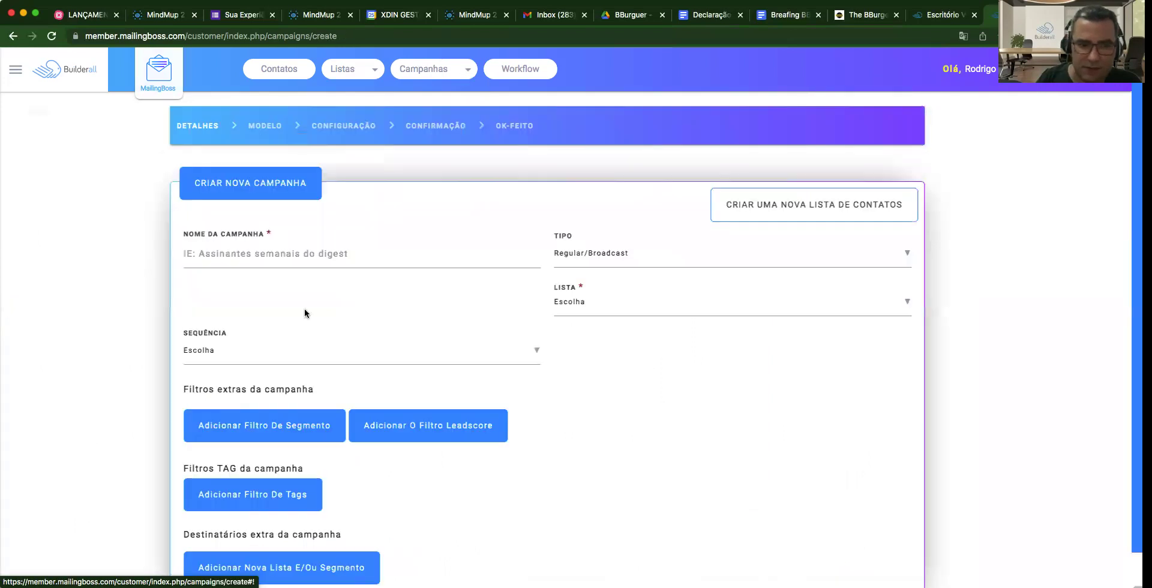
left_click(301, 254)
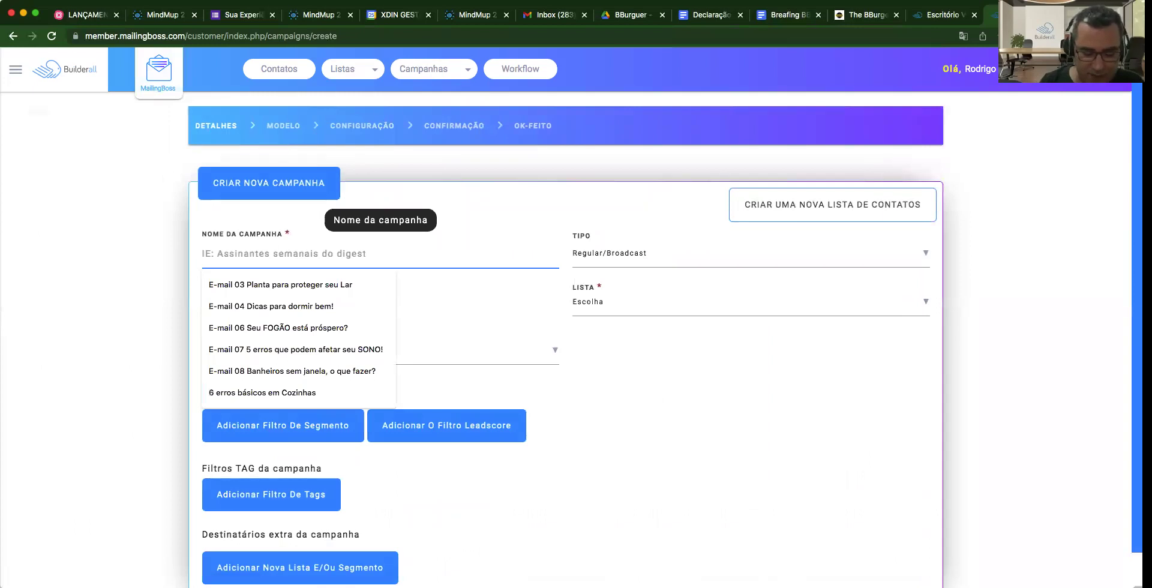
type("Video Mailing")
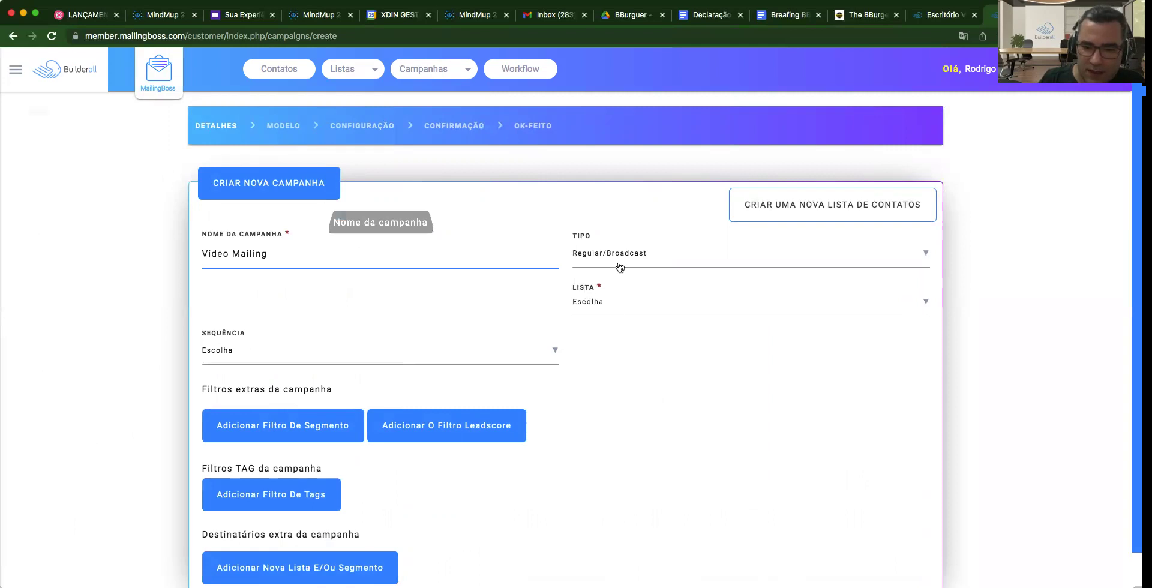
Set the campaign's recipient list to "Office - Inactive Users".
left_click(619, 306)
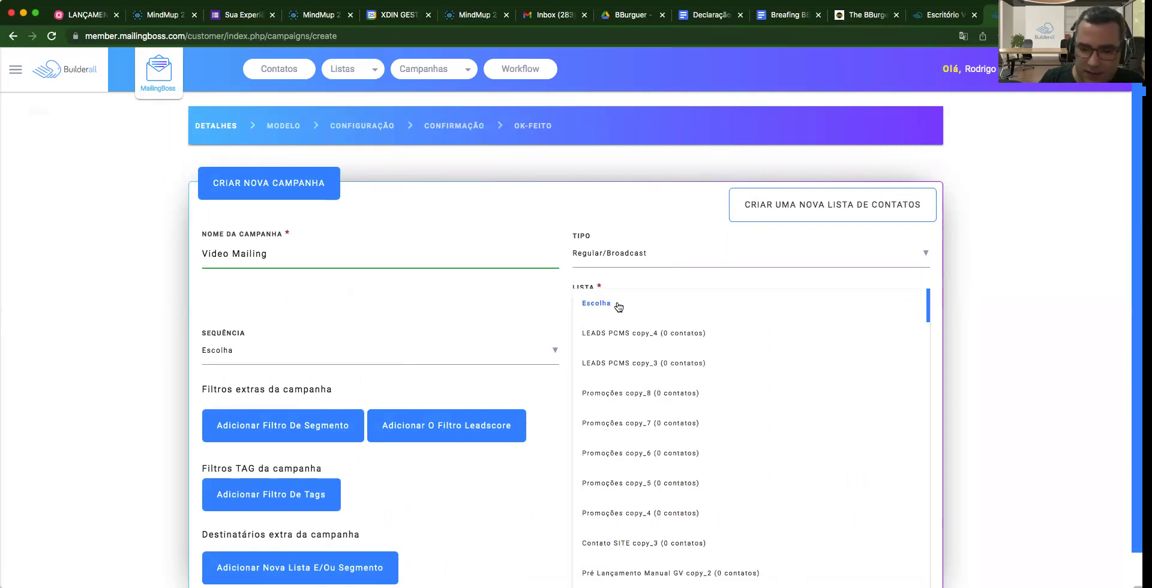
scroll(654, 459, "down", 5)
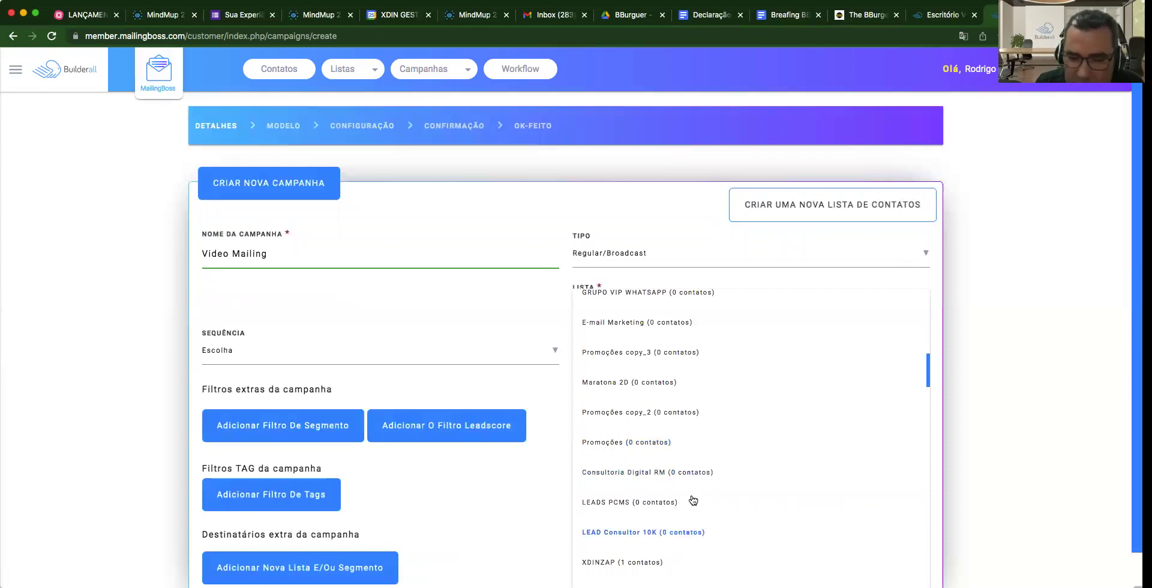
scroll(693, 497, "down", 1)
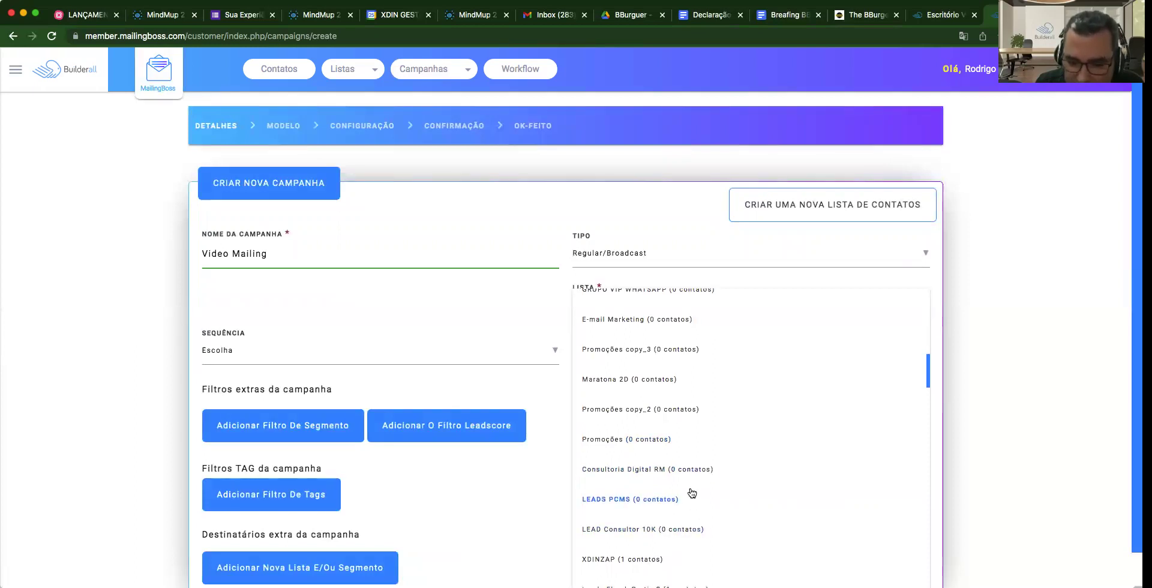
scroll(690, 490, "down", 3)
scroll(688, 483, "down", 4)
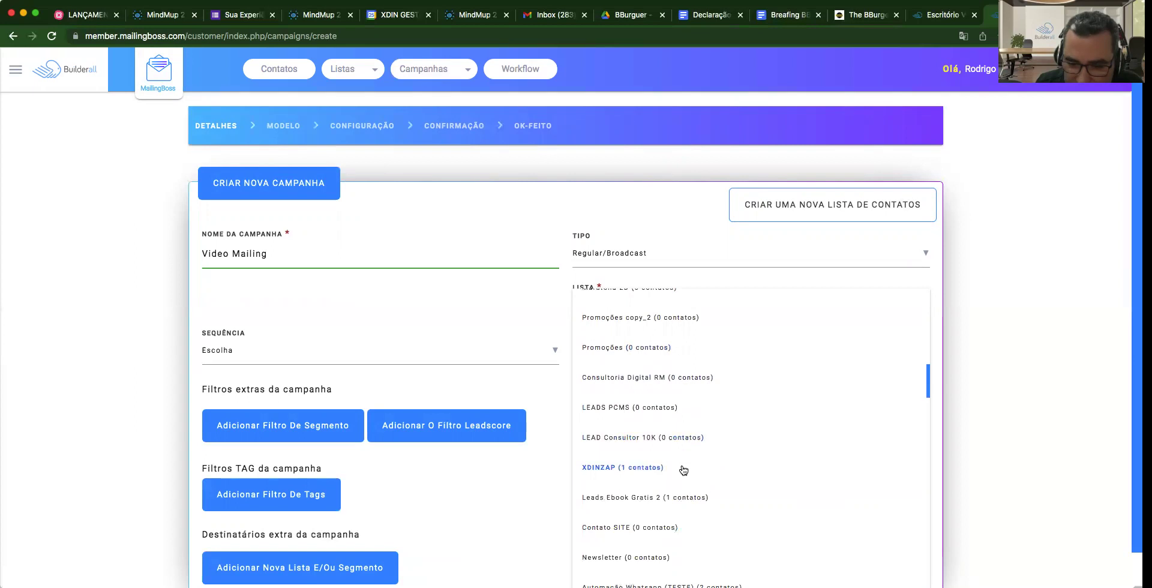
scroll(692, 507, "down", 1)
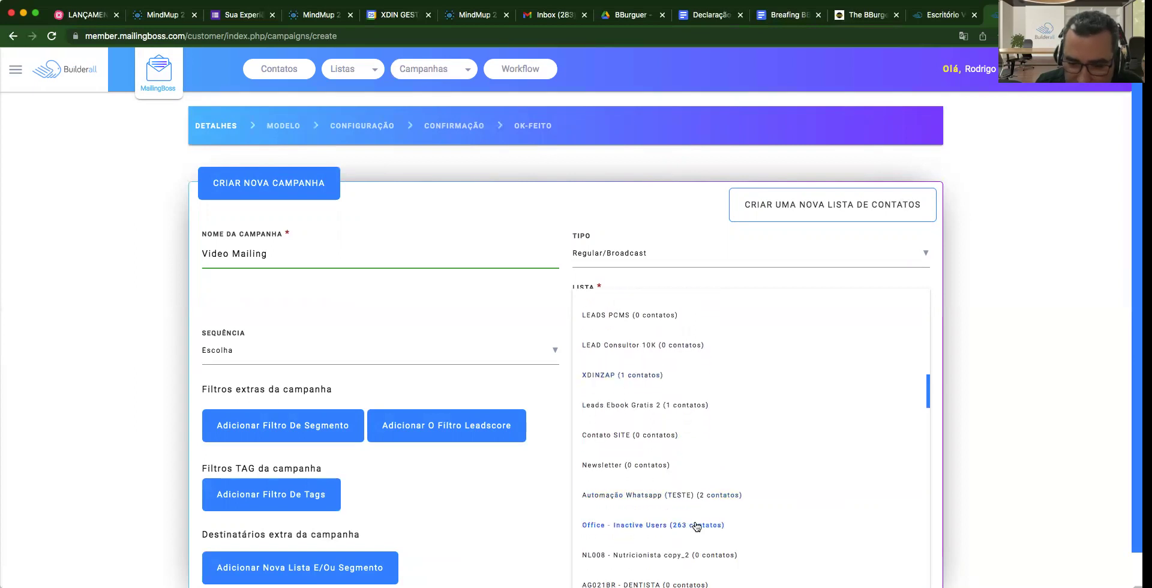
left_click(694, 525)
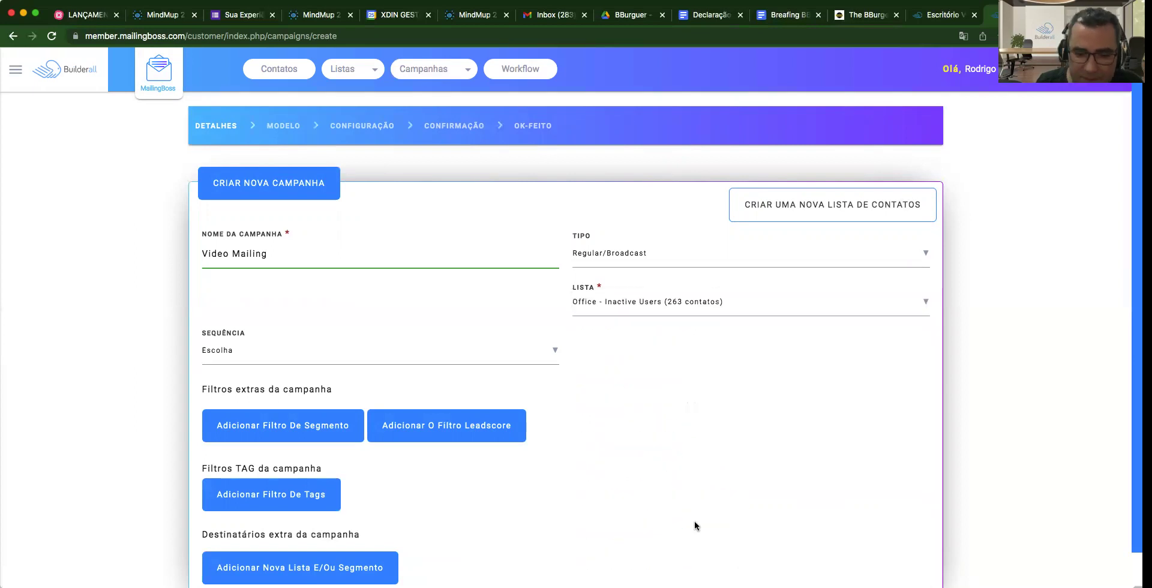
left_click(609, 301)
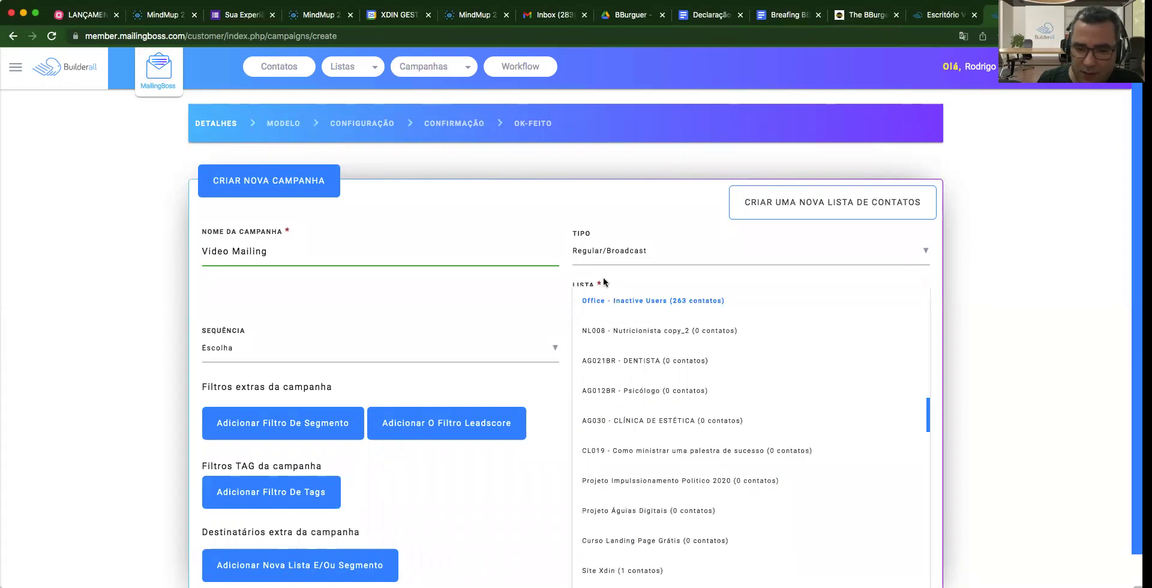
left_click(608, 282)
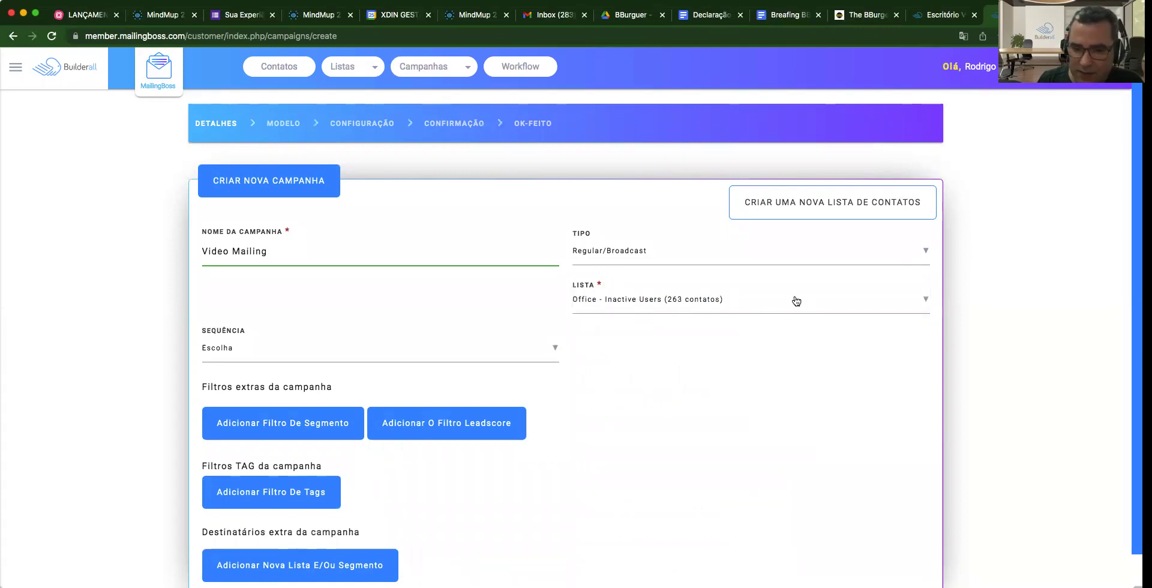
Review the campaign form's type options, the sequence field, and the segment, lead-score and tag filter settings.
left_click(602, 253)
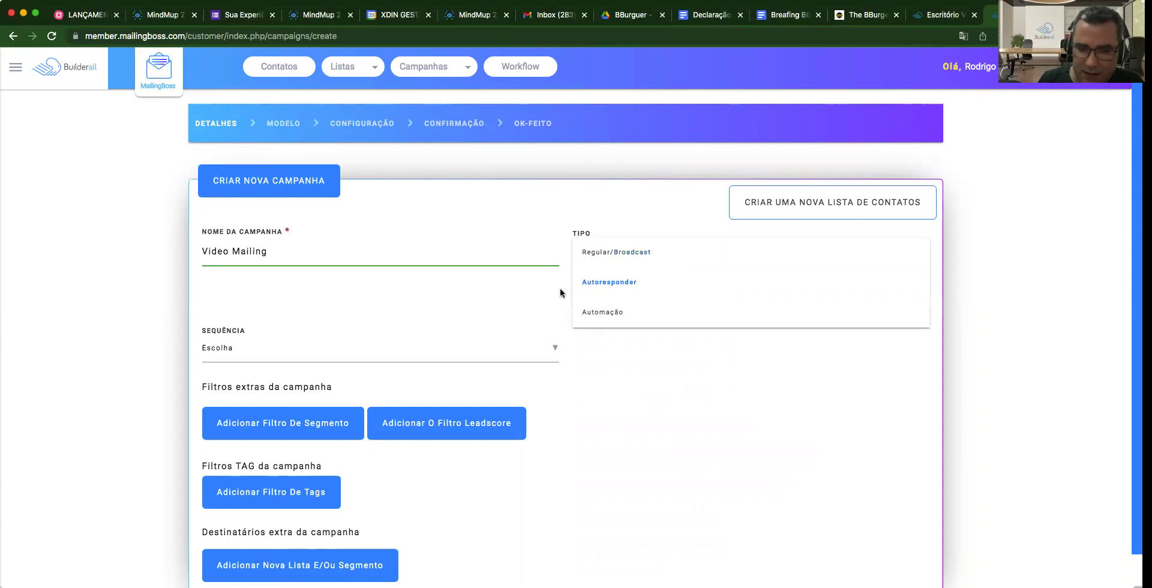
left_click(635, 234)
scroll(358, 345, "down", 1)
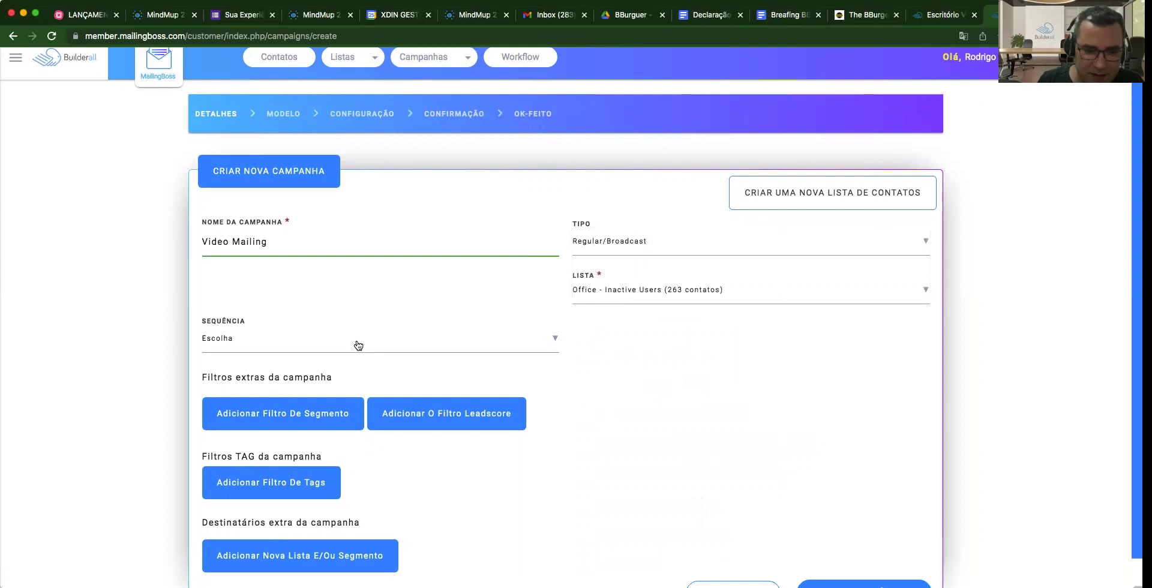
scroll(358, 345, "down", 2)
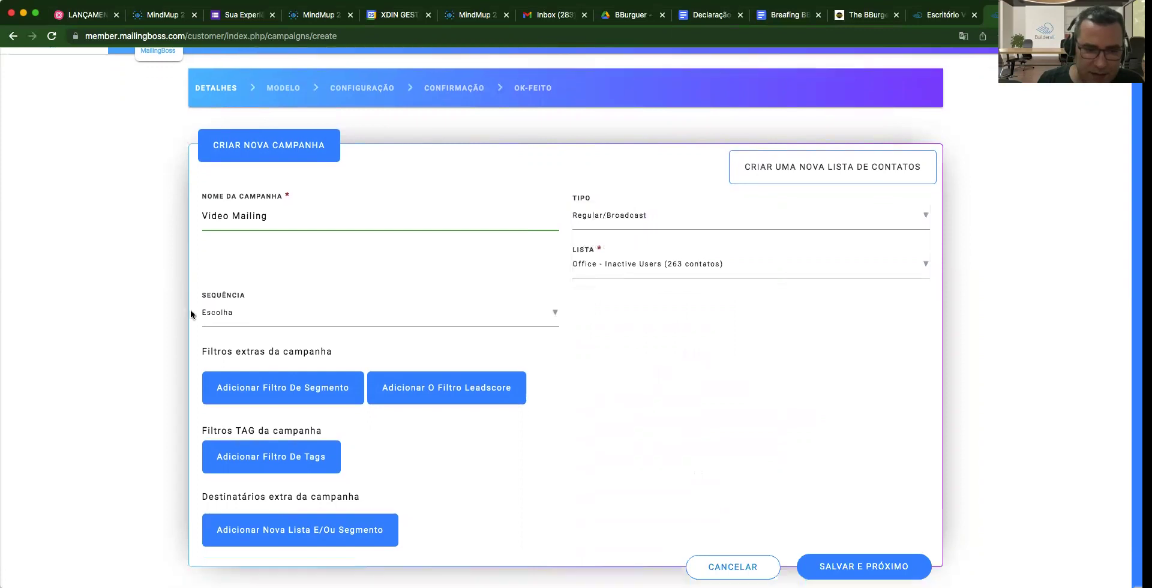
left_click(336, 315)
left_click(337, 308)
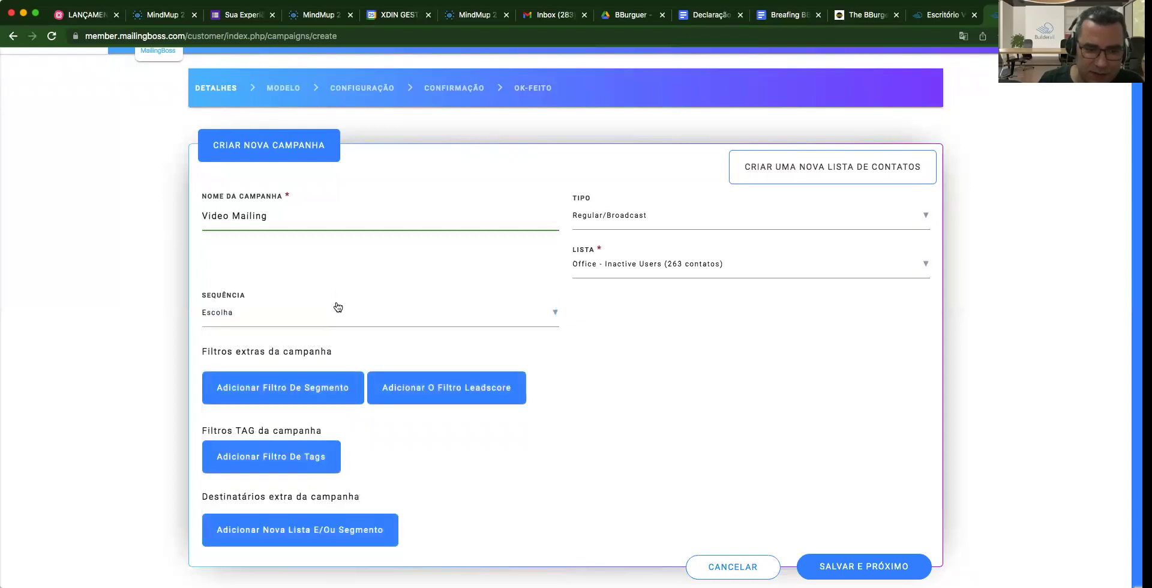
scroll(338, 291, "up", 2)
scroll(340, 298, "down", 2)
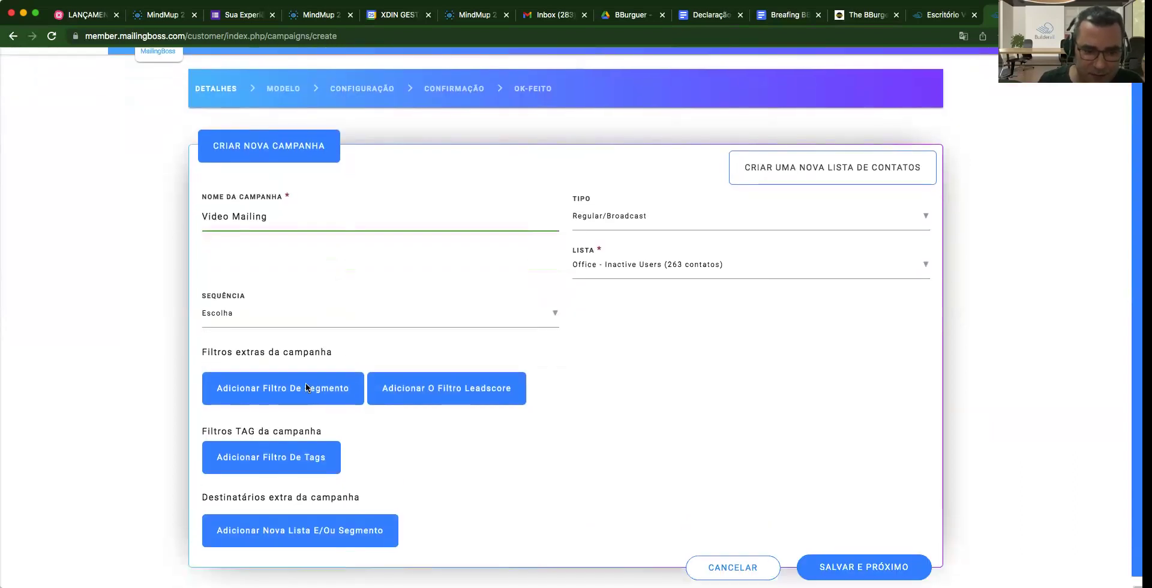
left_click(288, 474)
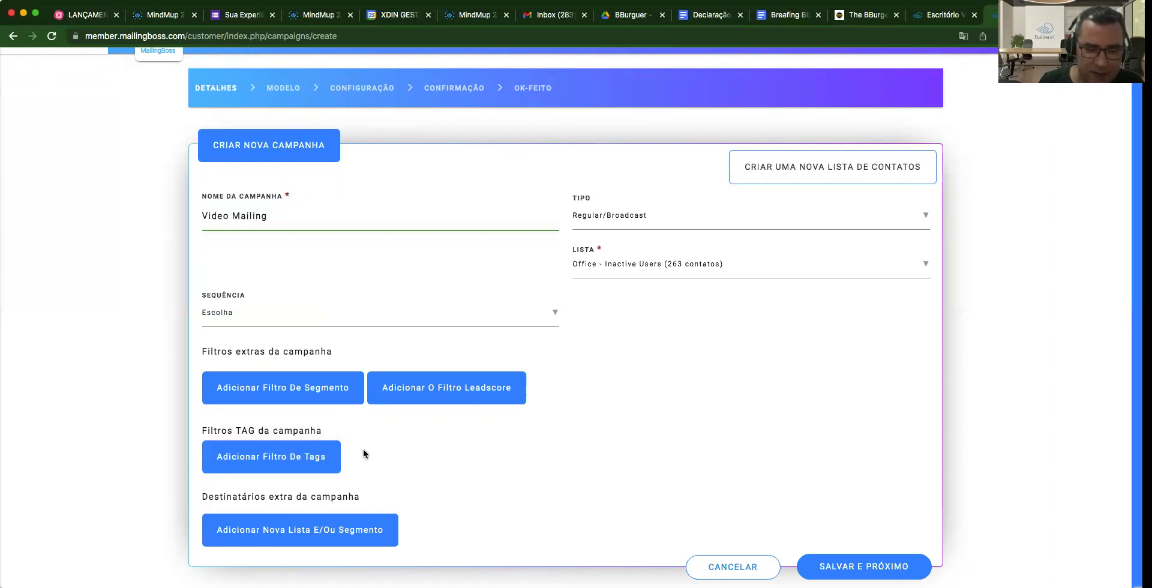
left_click(270, 457)
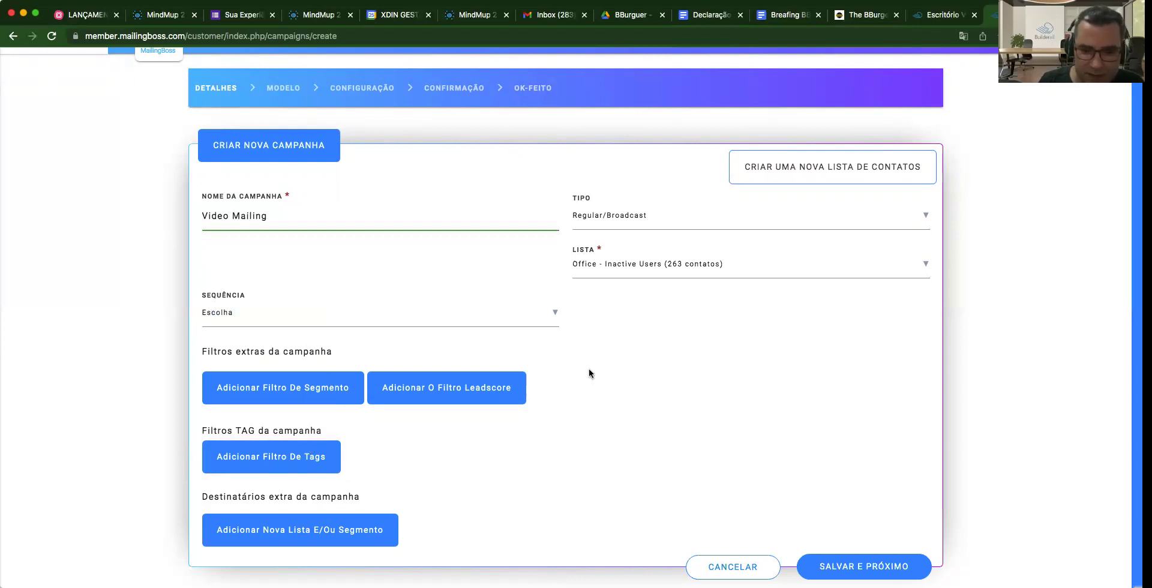
left_click(305, 533)
scroll(578, 447, "down", 2)
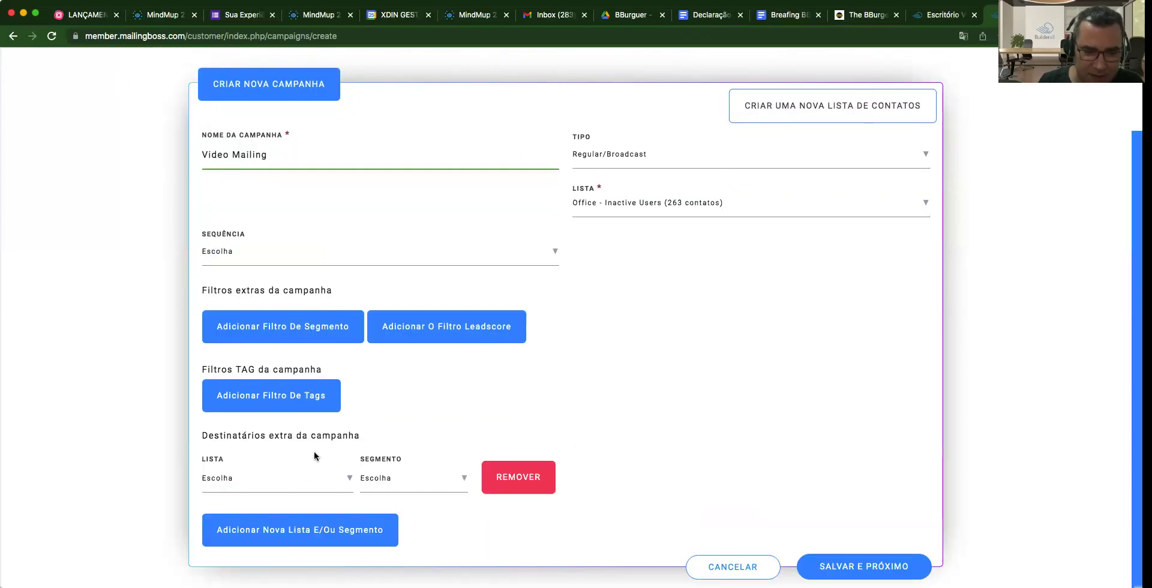
left_click(512, 475)
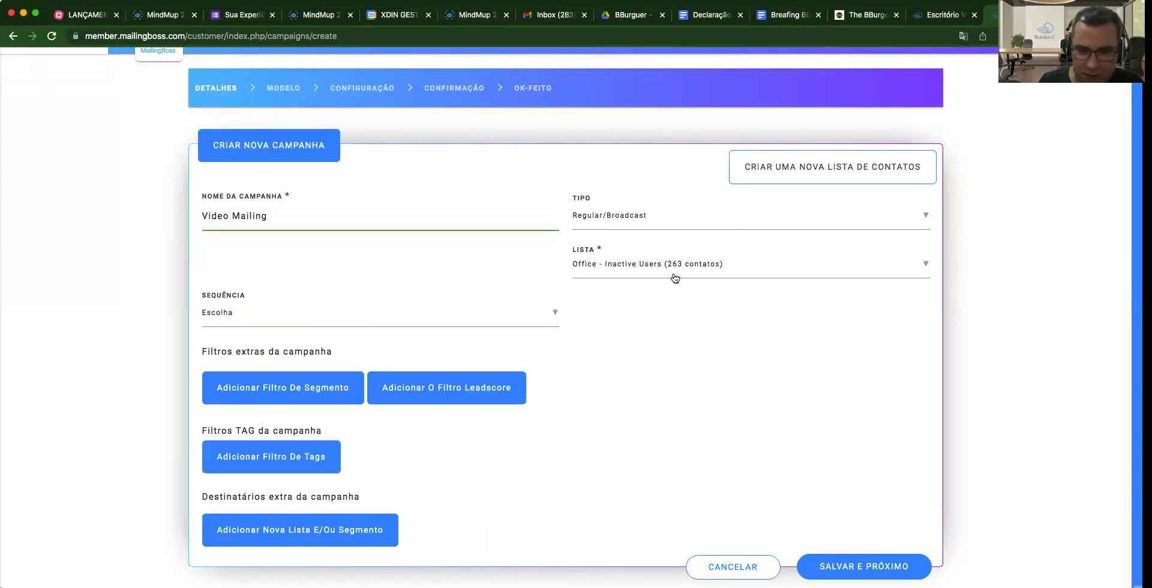
Save the campaign details and, in the e-mail template, add an image block above the text and a two-button block beneath it.
left_click(843, 567)
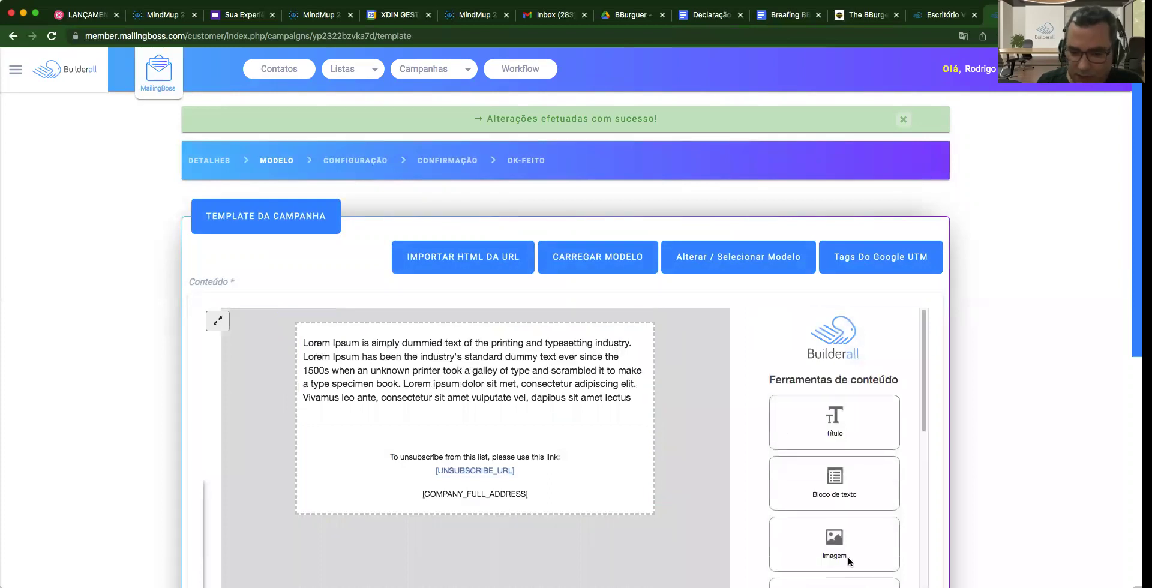
left_click_drag(378, 324, 459, 387)
scroll(467, 410, "down", 3)
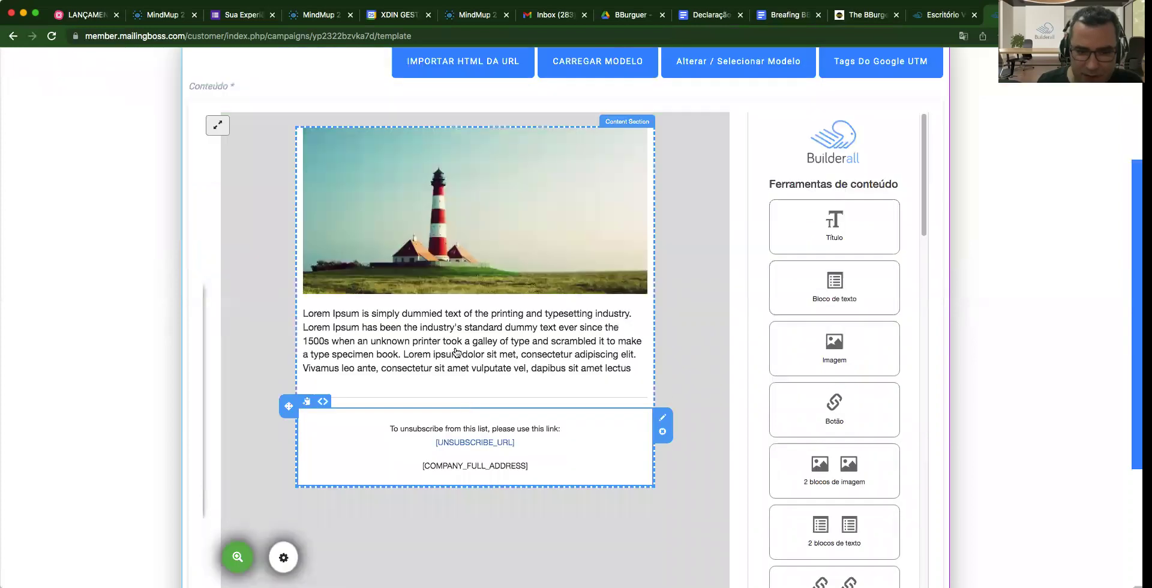
scroll(844, 420, "down", 4)
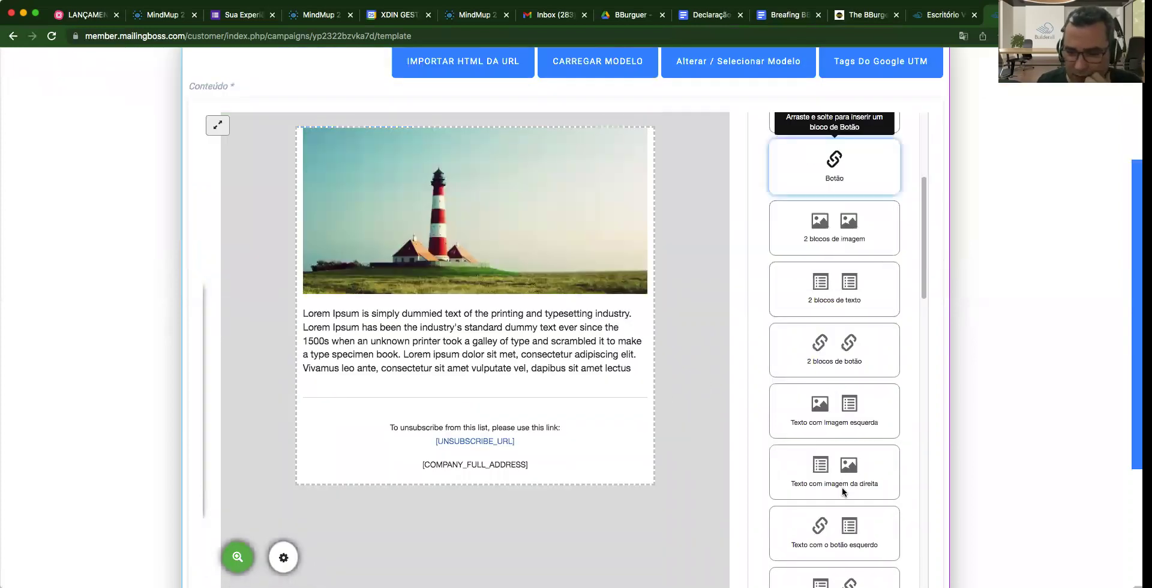
left_click_drag(869, 361, 478, 405)
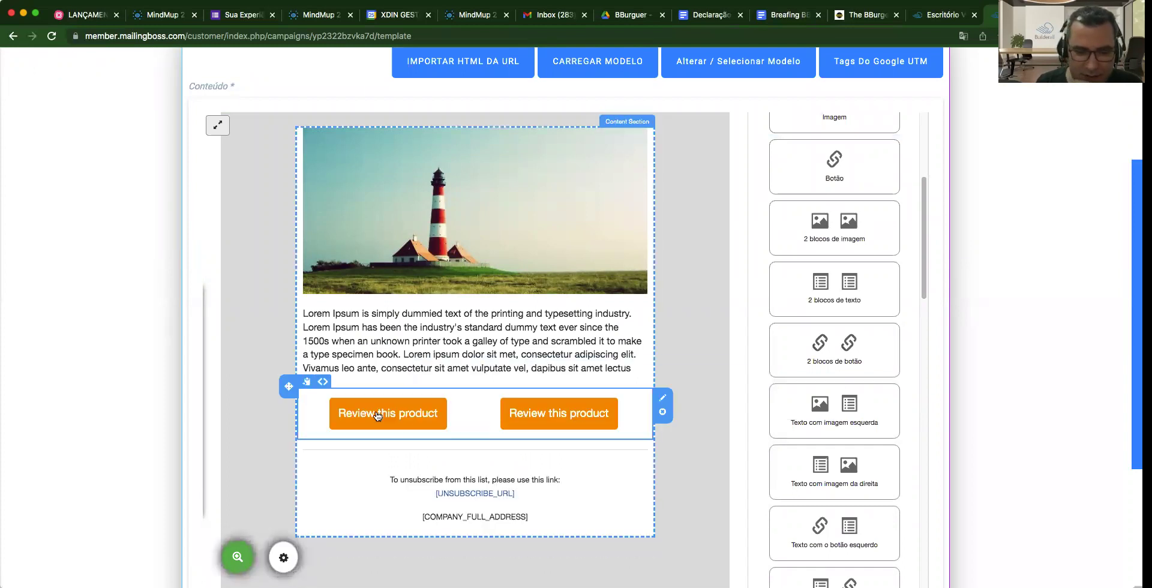
Examine the image, text and button blocks in the template and look through the available content blocks down to the timers.
left_click(434, 224)
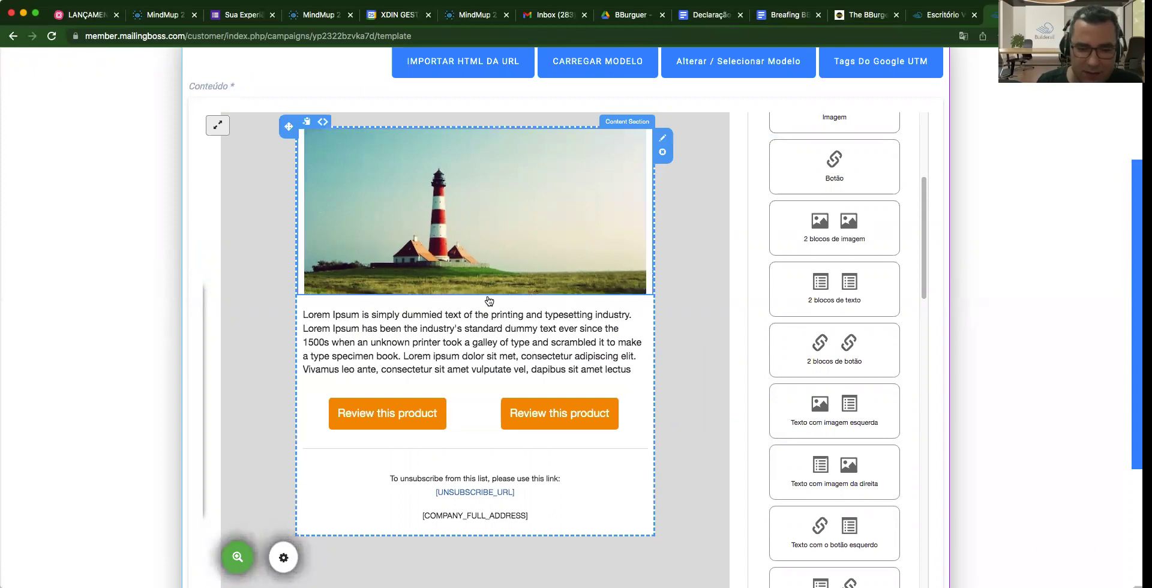
left_click(508, 306)
left_click(446, 246)
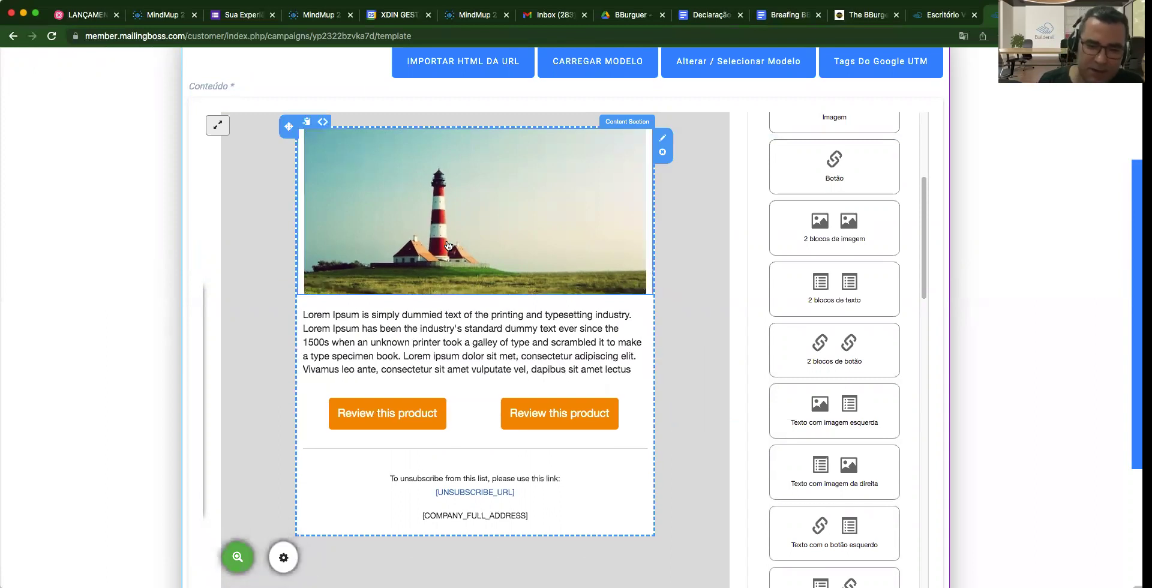
left_click(511, 312)
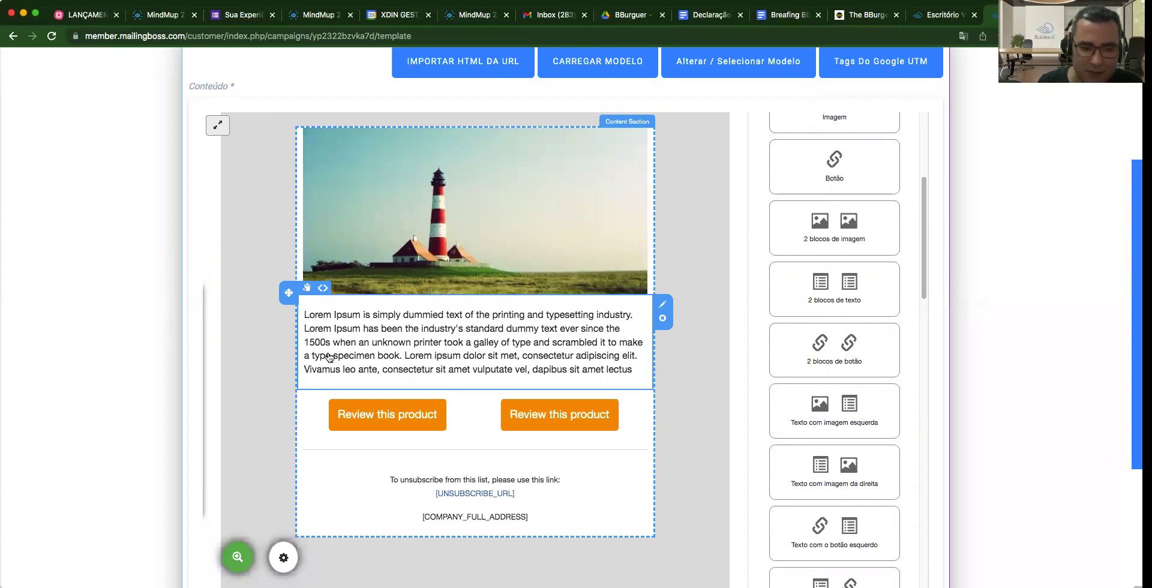
left_click(450, 213)
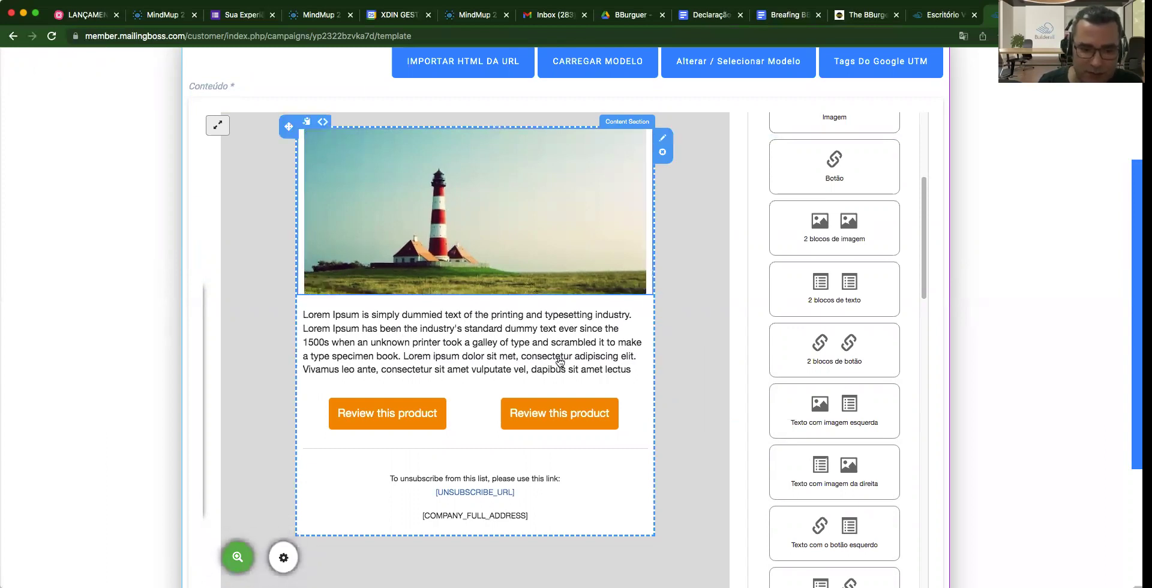
left_click(411, 425)
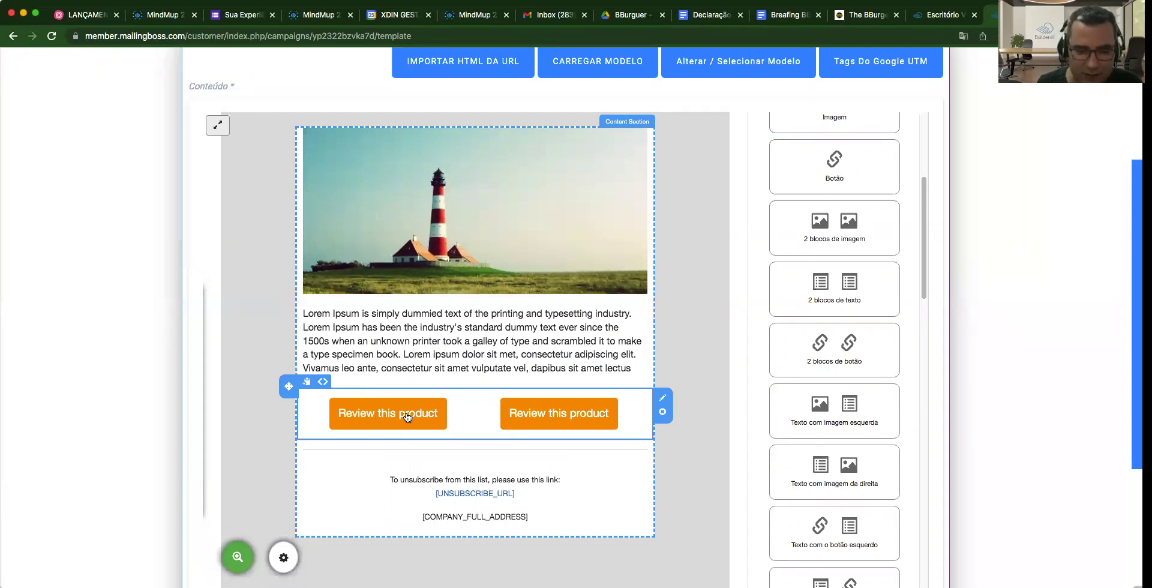
left_click(555, 330)
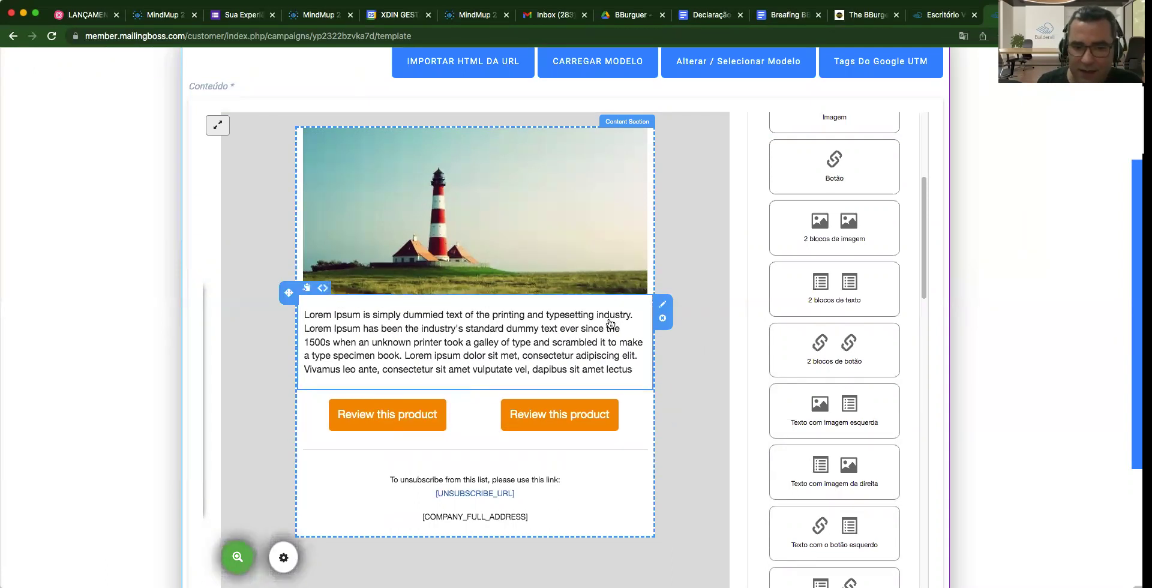
left_click(801, 363)
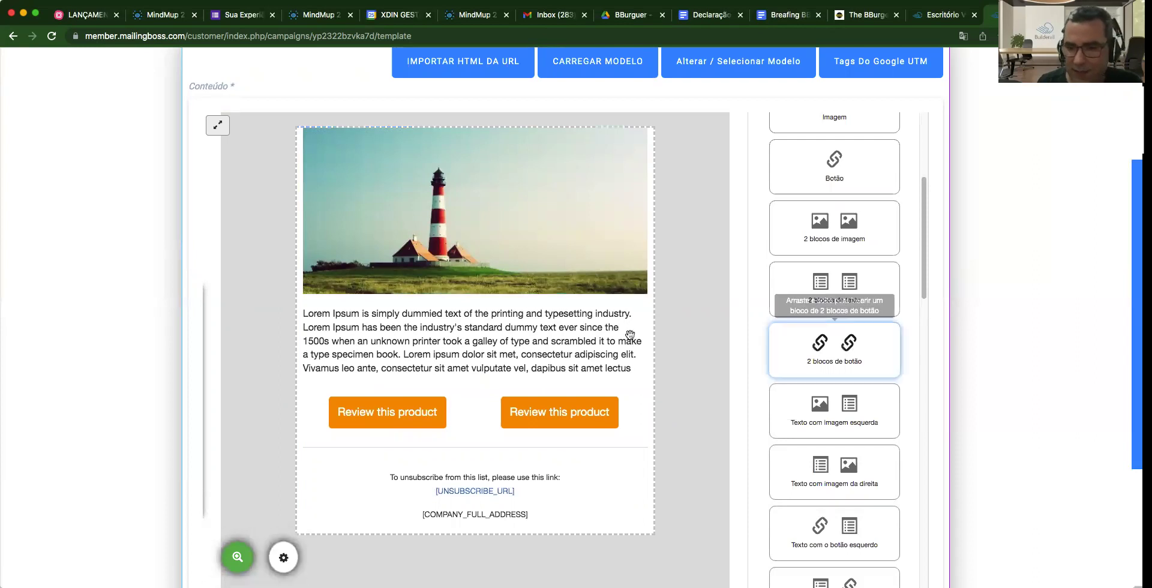
left_click(637, 319)
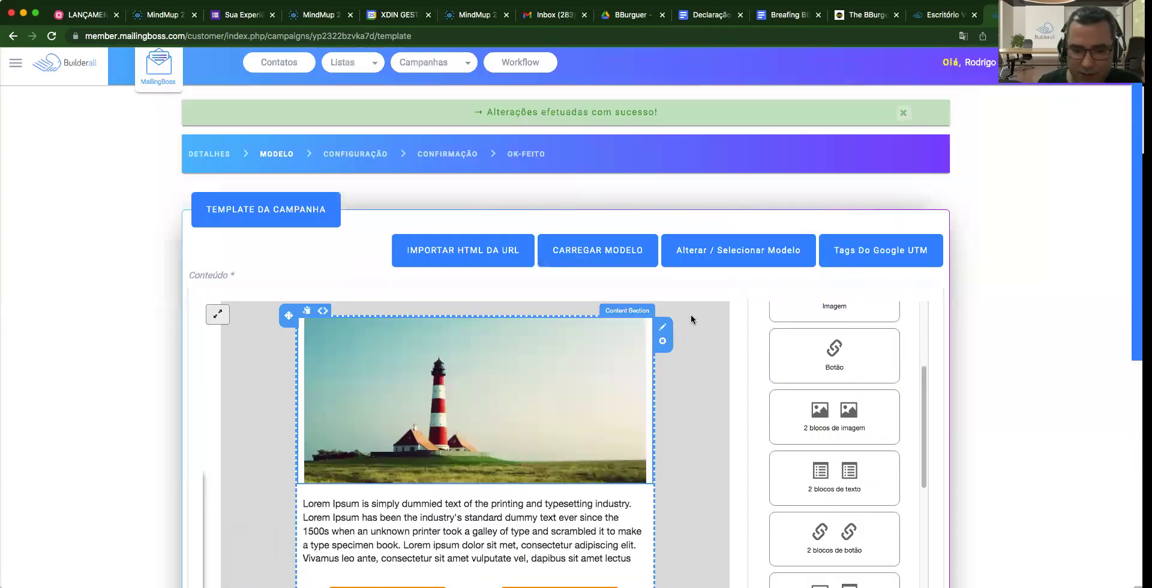
scroll(692, 318, "down", 3)
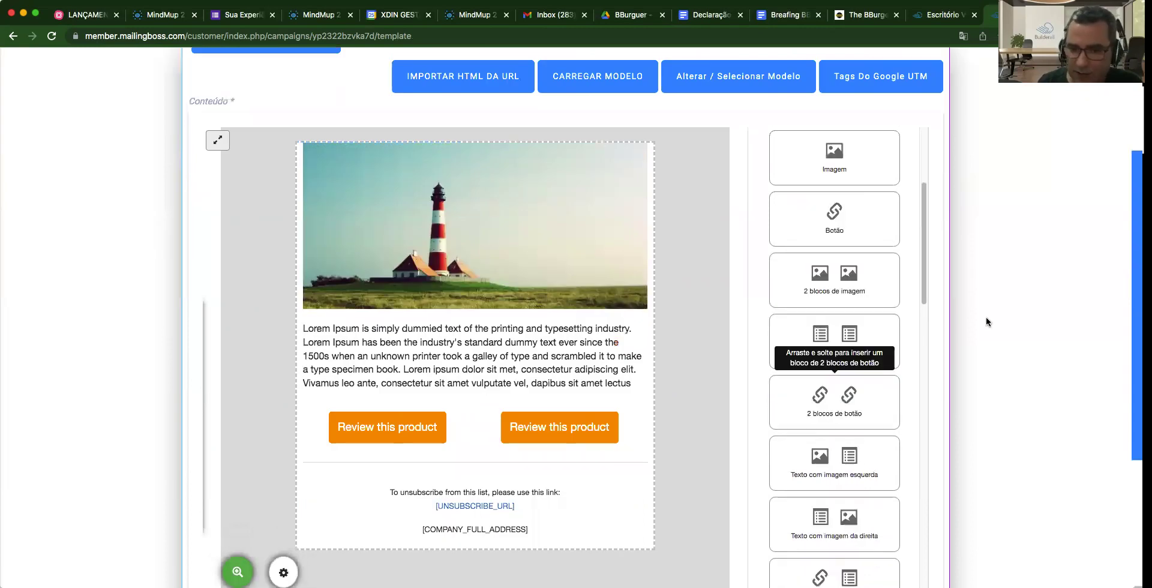
scroll(700, 324, "up", 5)
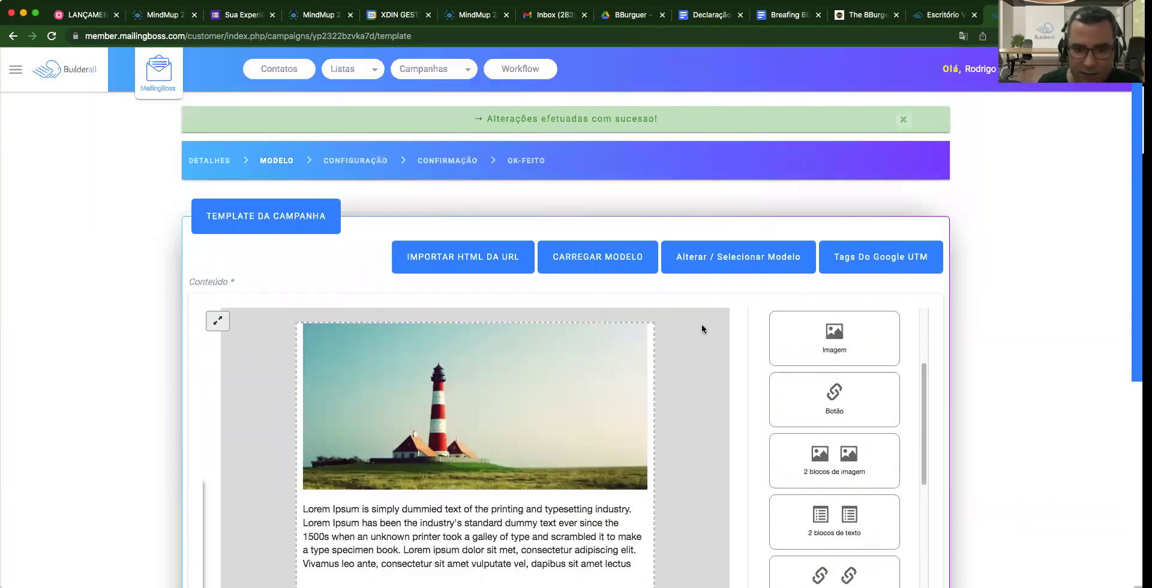
scroll(701, 324, "down", 10)
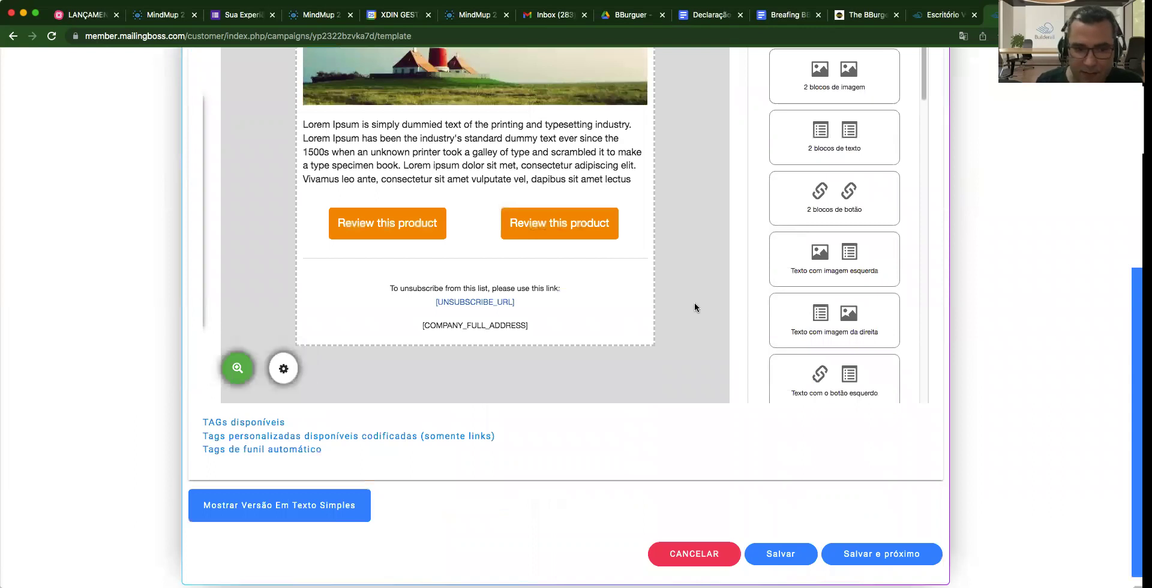
scroll(675, 286, "up", 4)
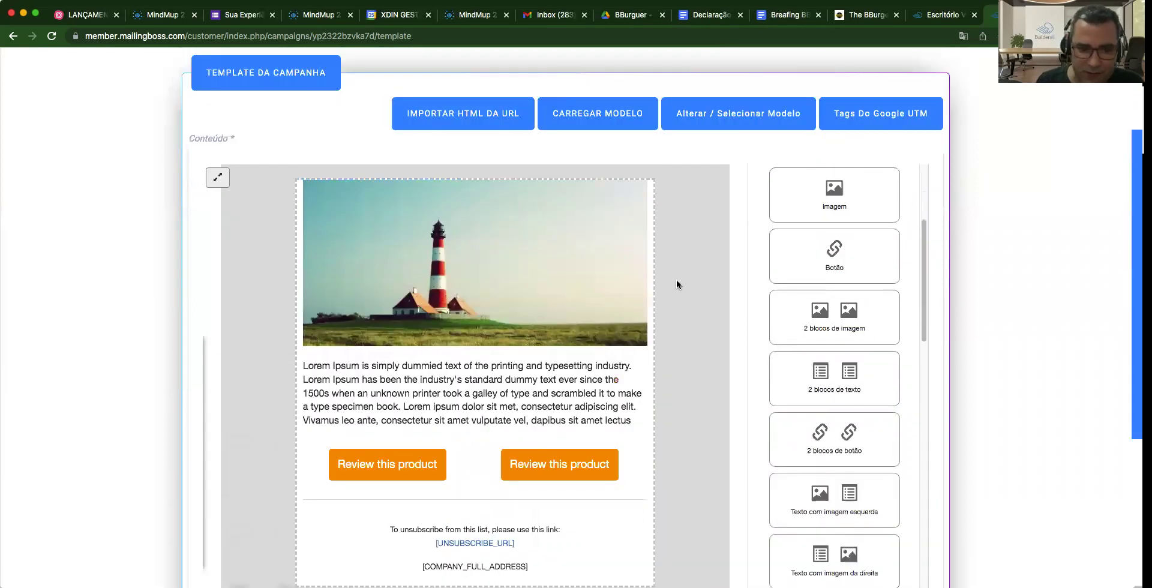
scroll(610, 322, "down", 4)
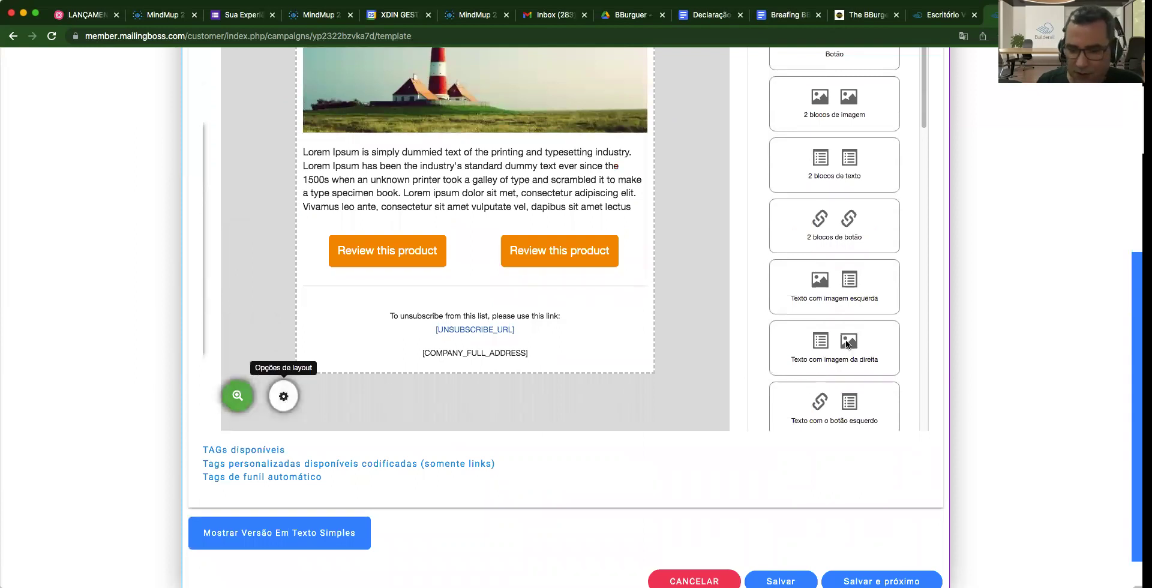
scroll(846, 340, "down", 15)
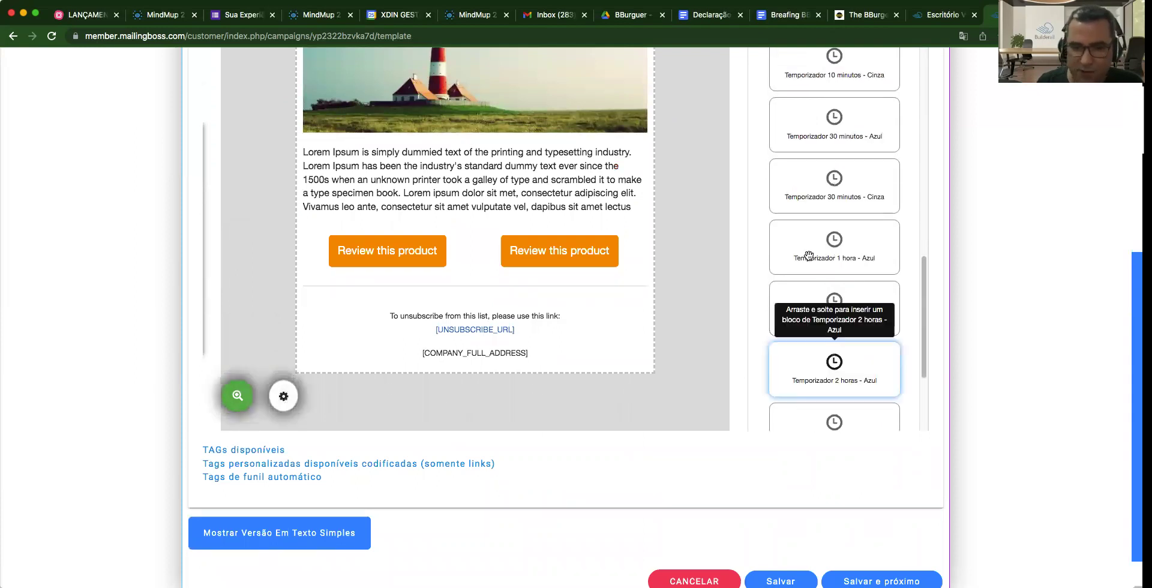
Change the text of the first button in the two-button block to "PRODUTO1".
left_click(407, 256)
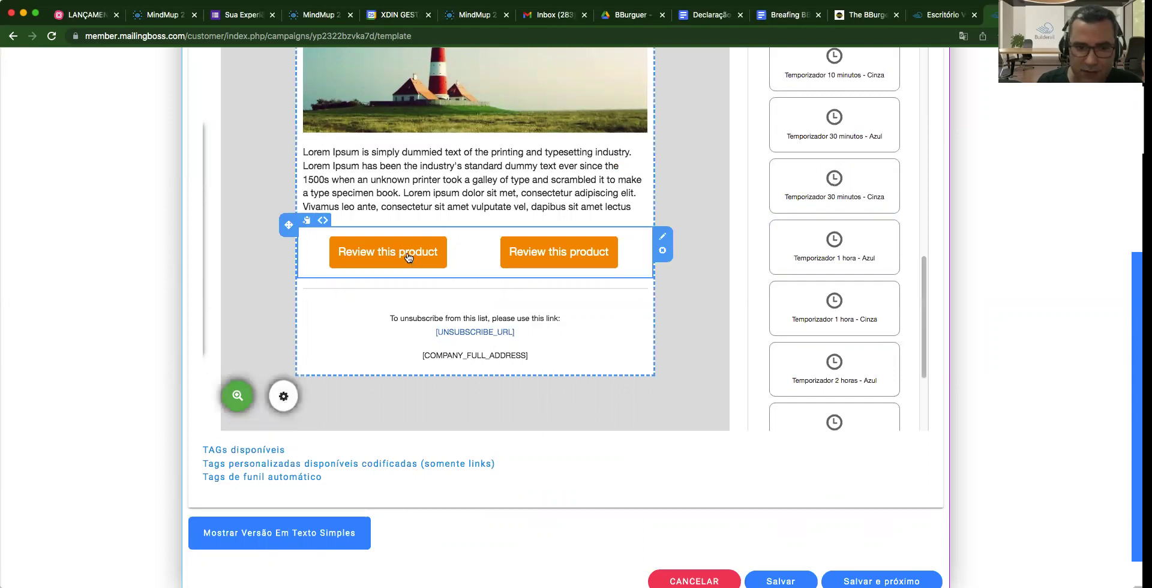
left_click(407, 257)
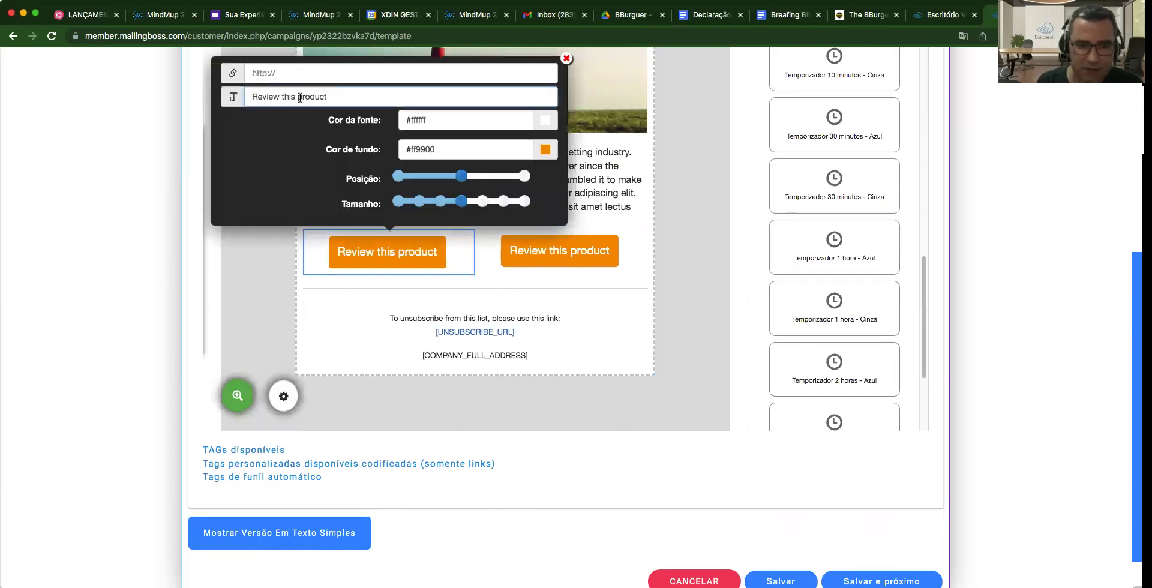
triple_click(299, 97)
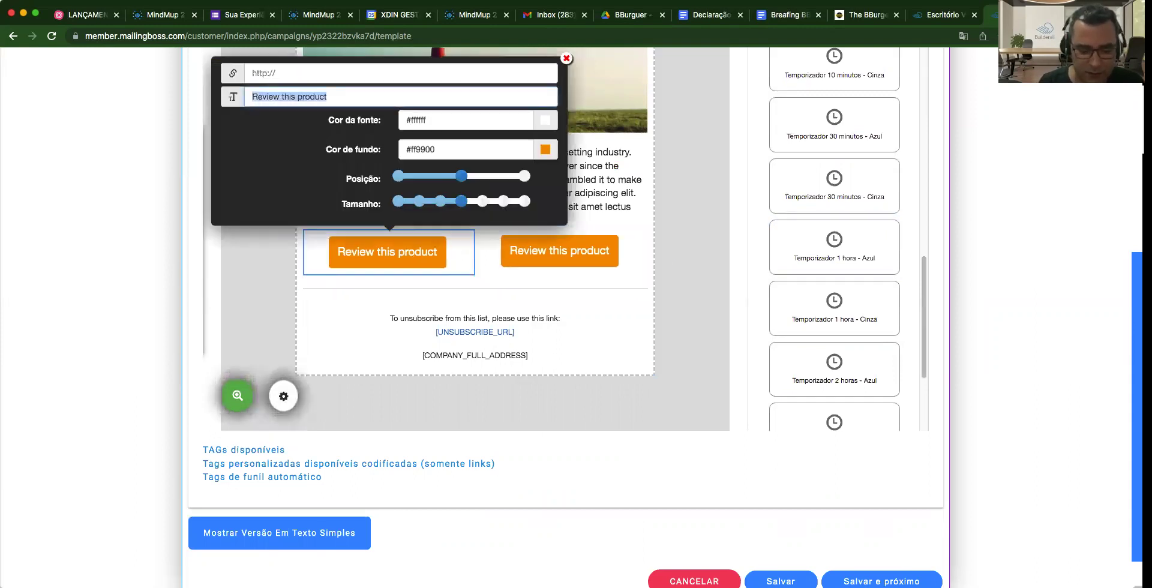
type("PRODUTO1")
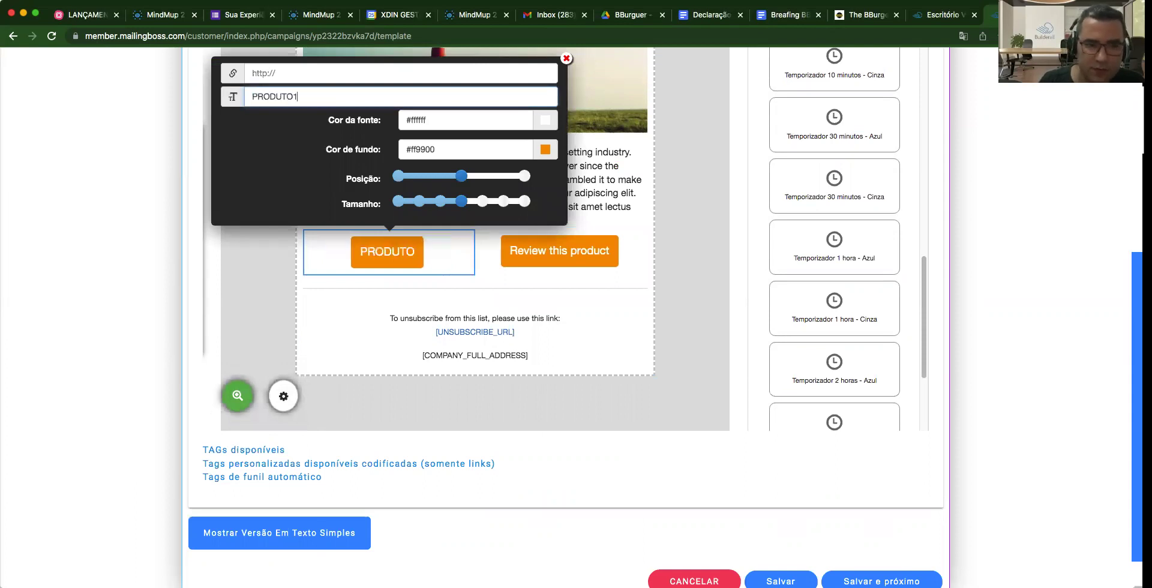
Set the PRODUTO1 button's background colour to near-black #151514 and close its settings.
left_click(545, 150)
left_click(545, 153)
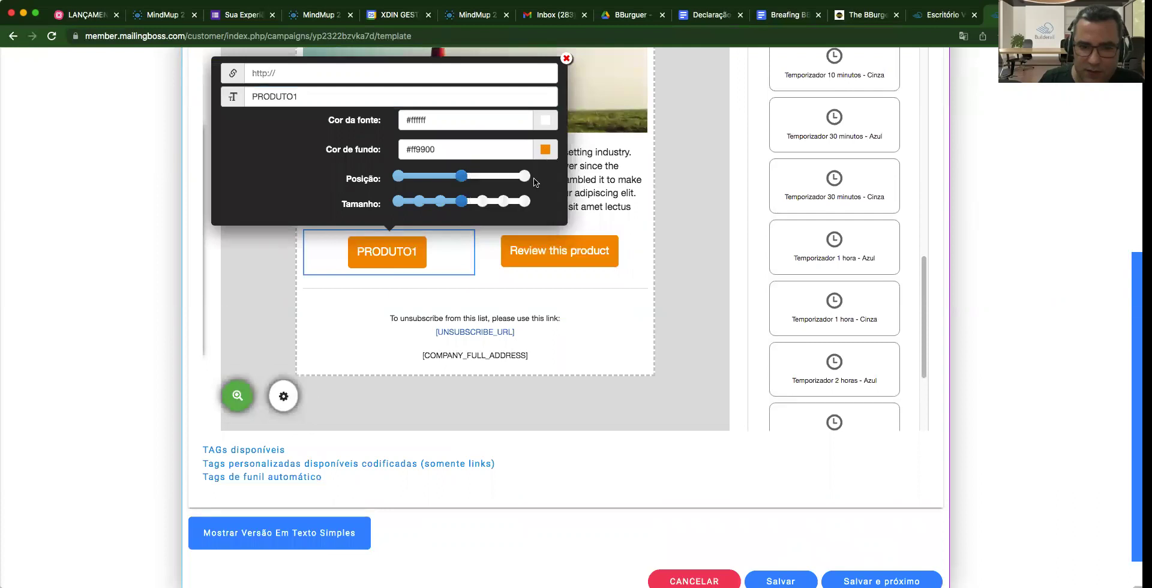
left_click(545, 150)
left_click_drag(502, 211, 474, 219)
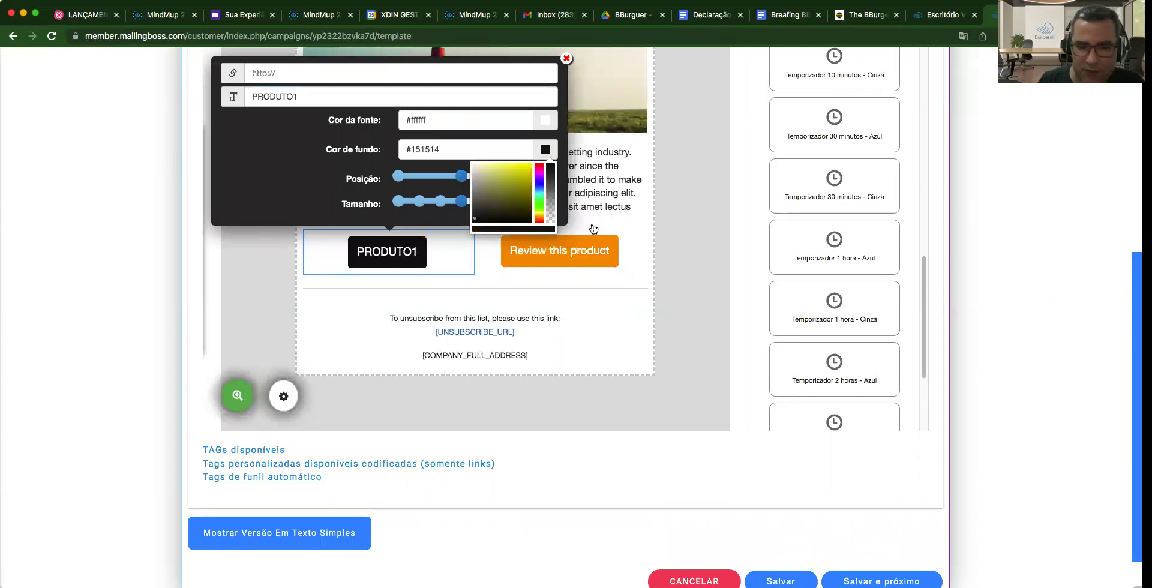
left_click(605, 201)
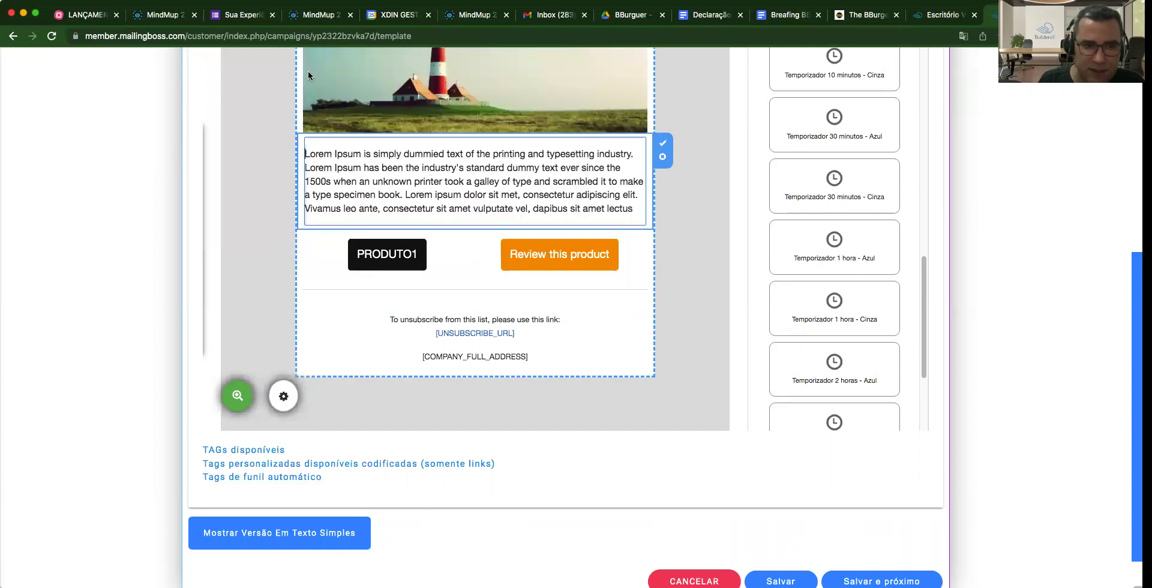
Check the link field in the PRODUTO1 button's settings and close them.
left_click(413, 264)
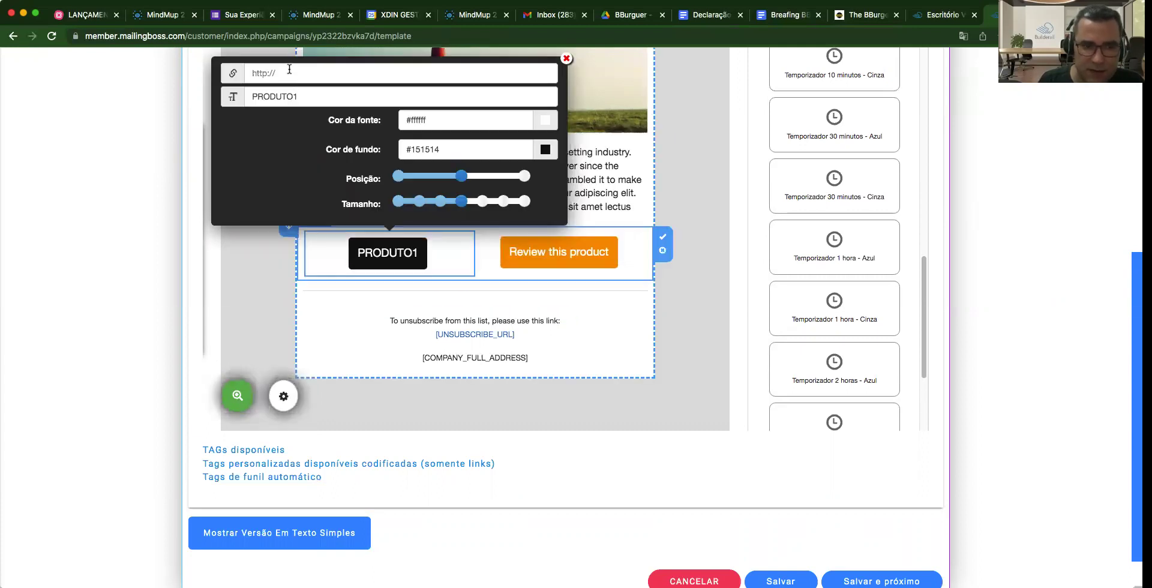
left_click(289, 69)
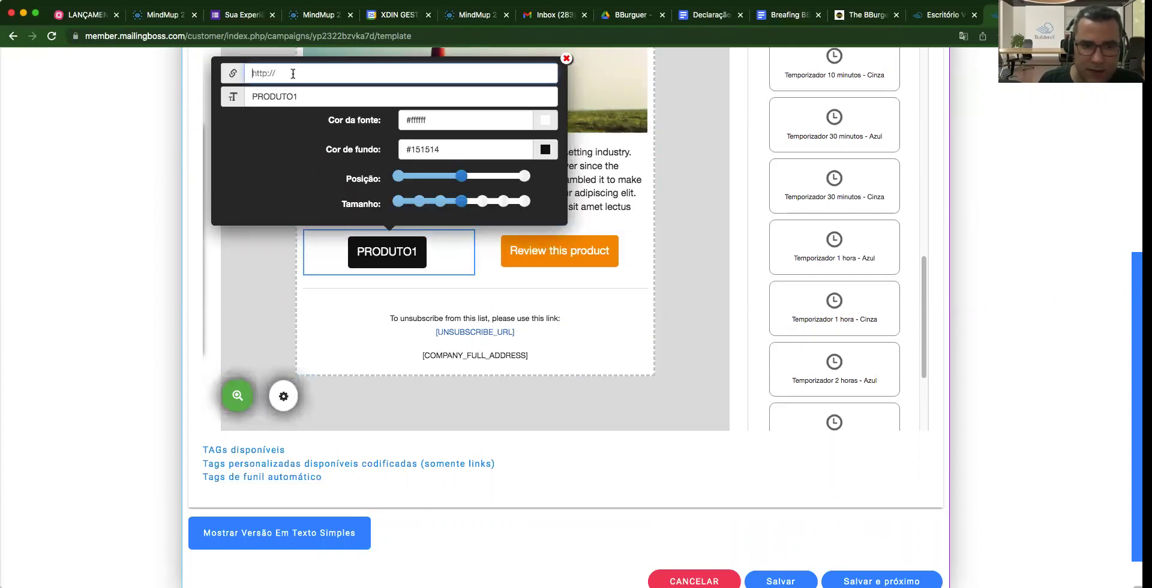
left_click(623, 189)
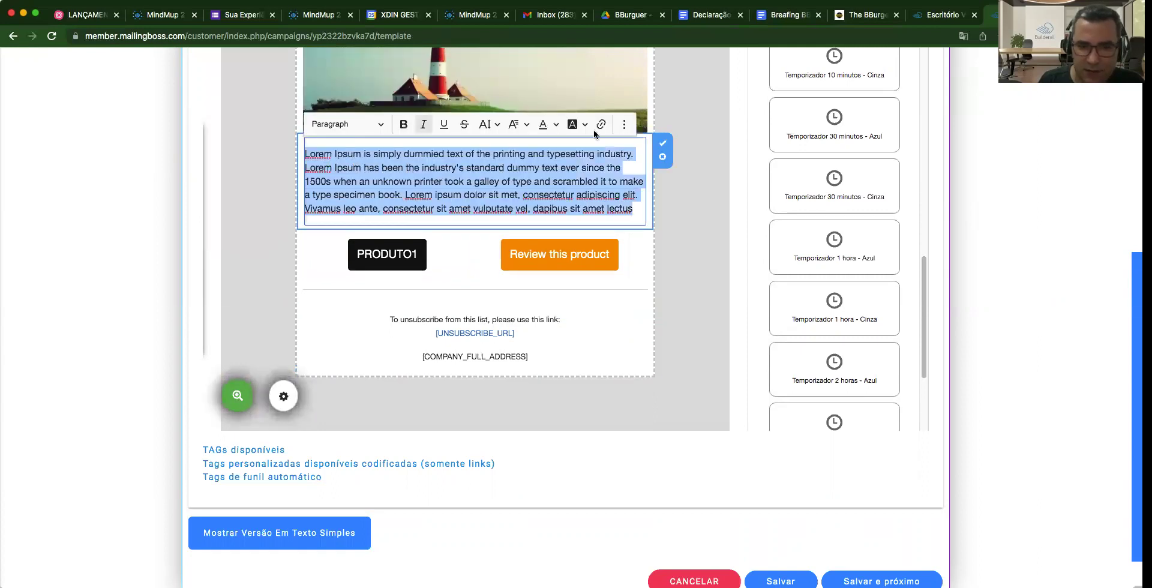
Make the phrase "took a galley of type and scrambled" in the text block bold and turn it into a link with an empty URL.
left_click(463, 183)
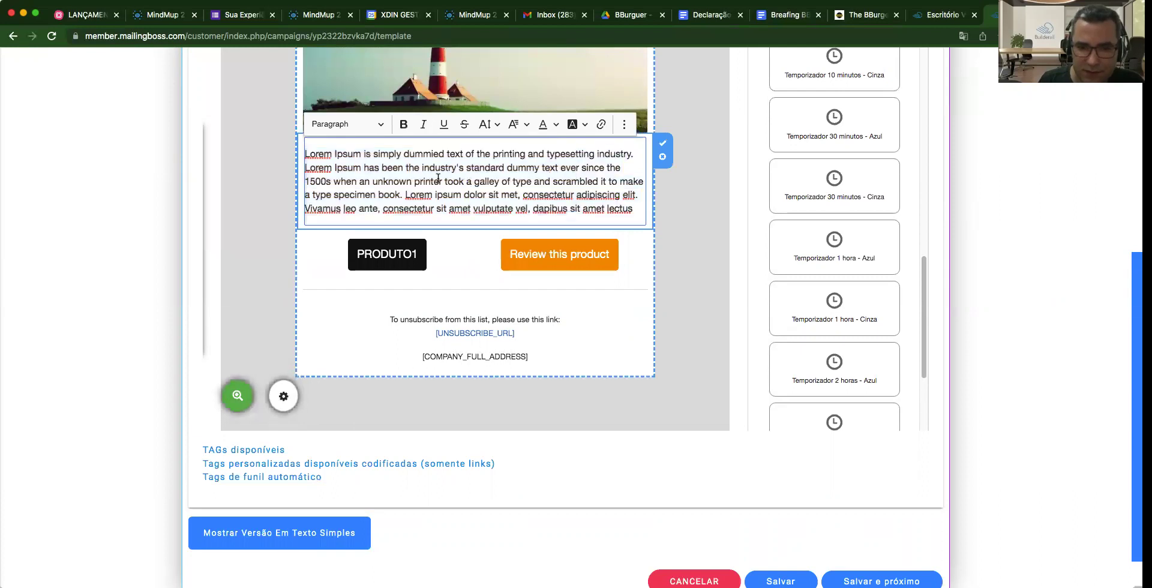
left_click_drag(444, 181, 510, 181)
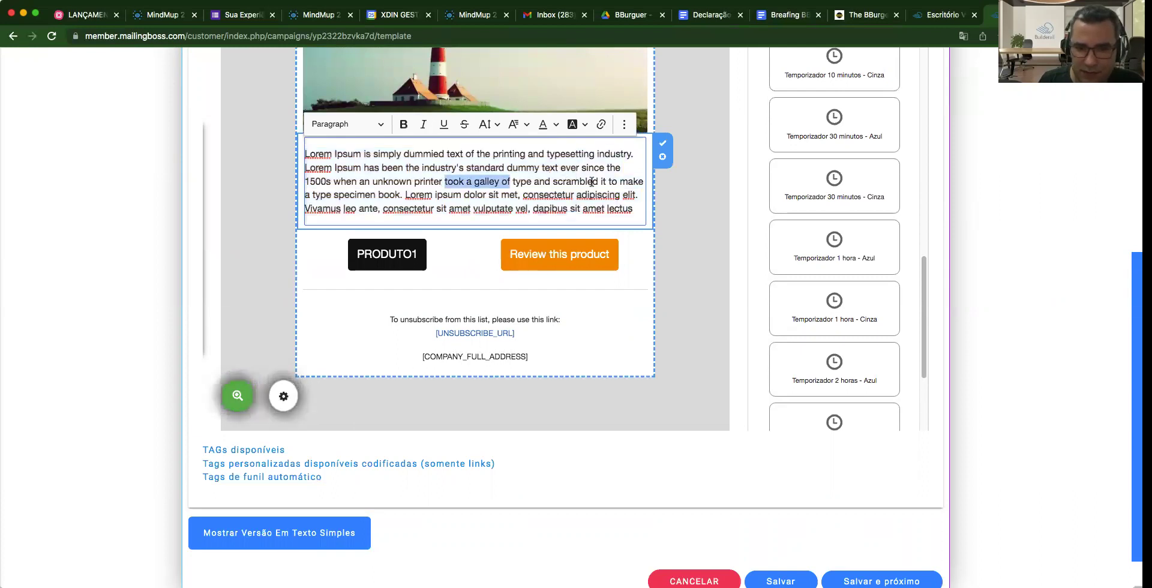
left_click_drag(597, 180, 598, 181)
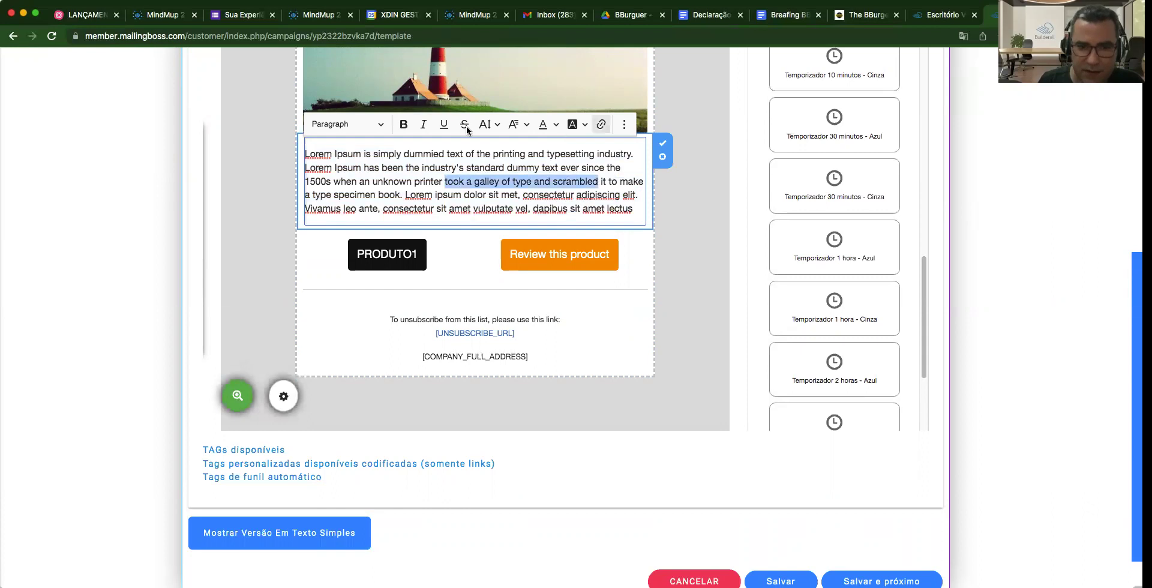
left_click(407, 126)
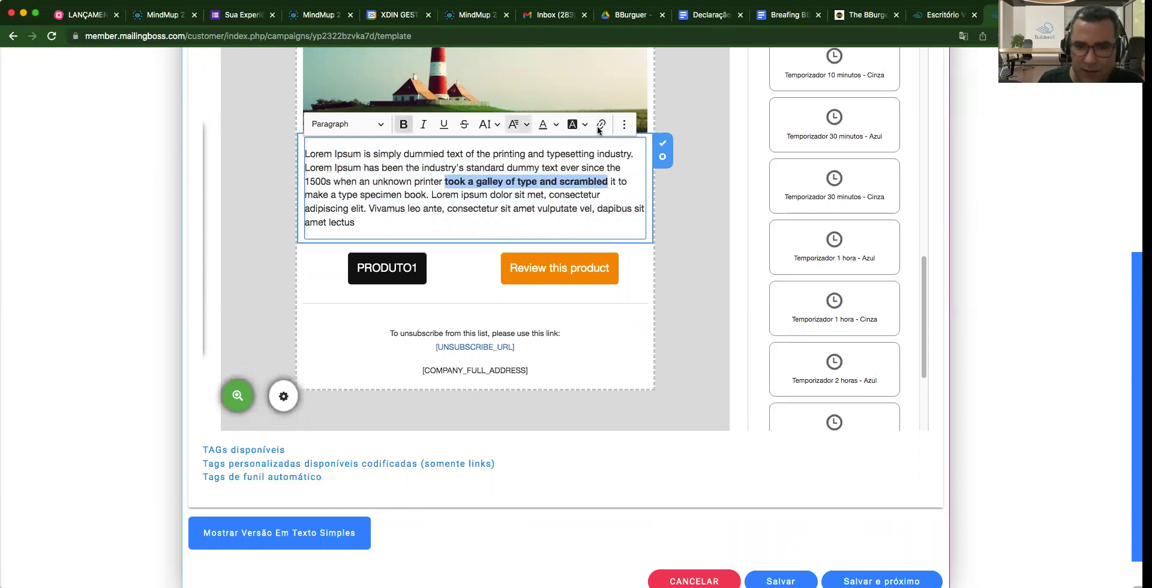
left_click(597, 127)
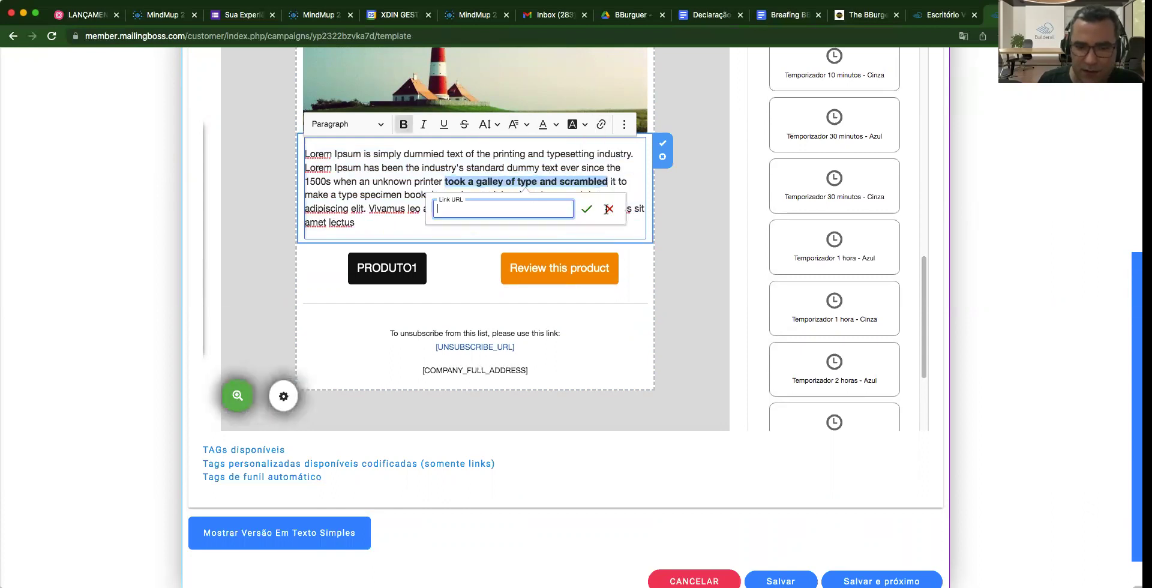
key("Return")
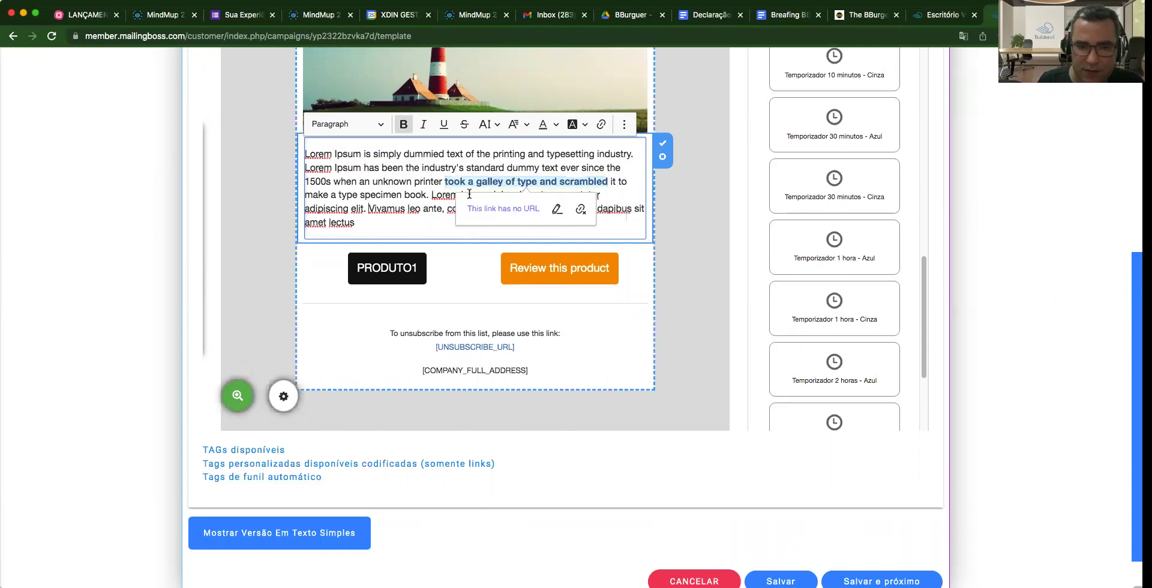
left_click(561, 150)
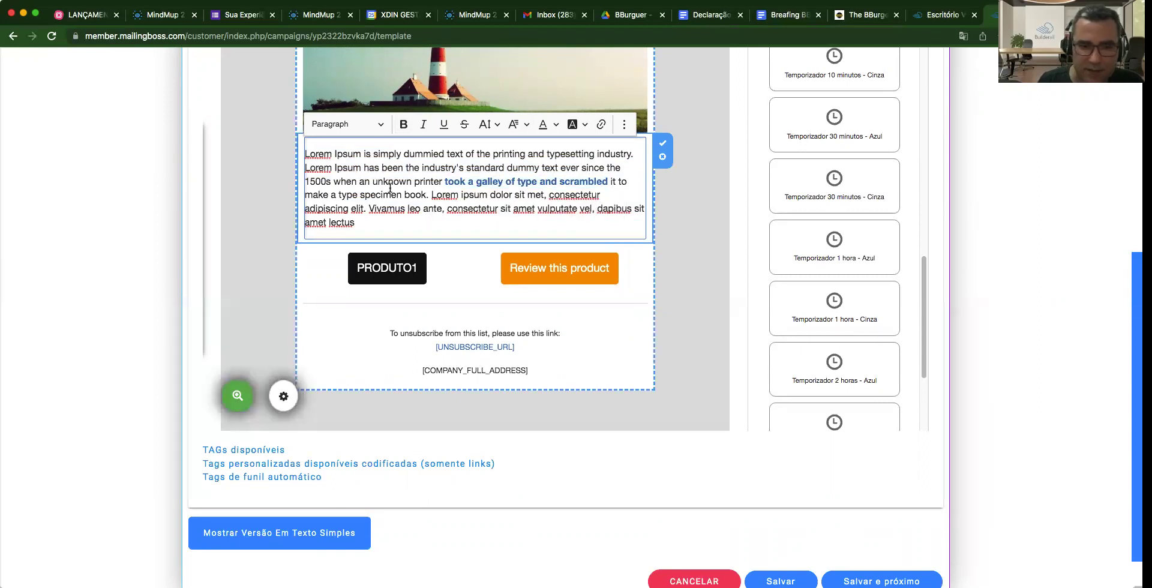
Split the text block before its second "Lorem ipsum" sentence with a blank paragraph, and add empty lines at the end of the text.
left_click(429, 194)
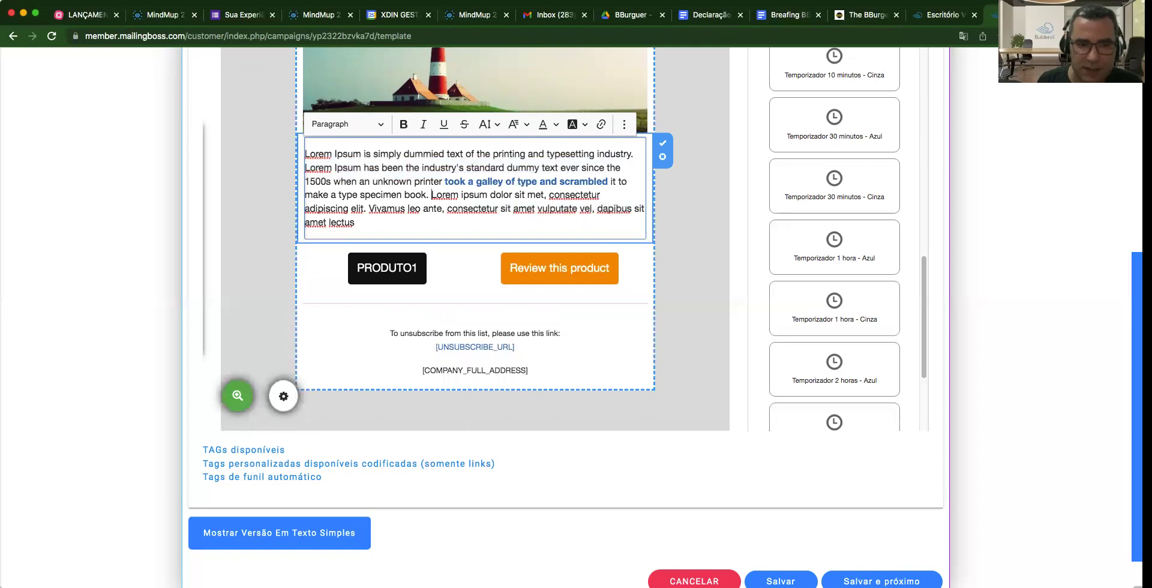
key("Return")
key("Return")
left_click(596, 252)
key("Return")
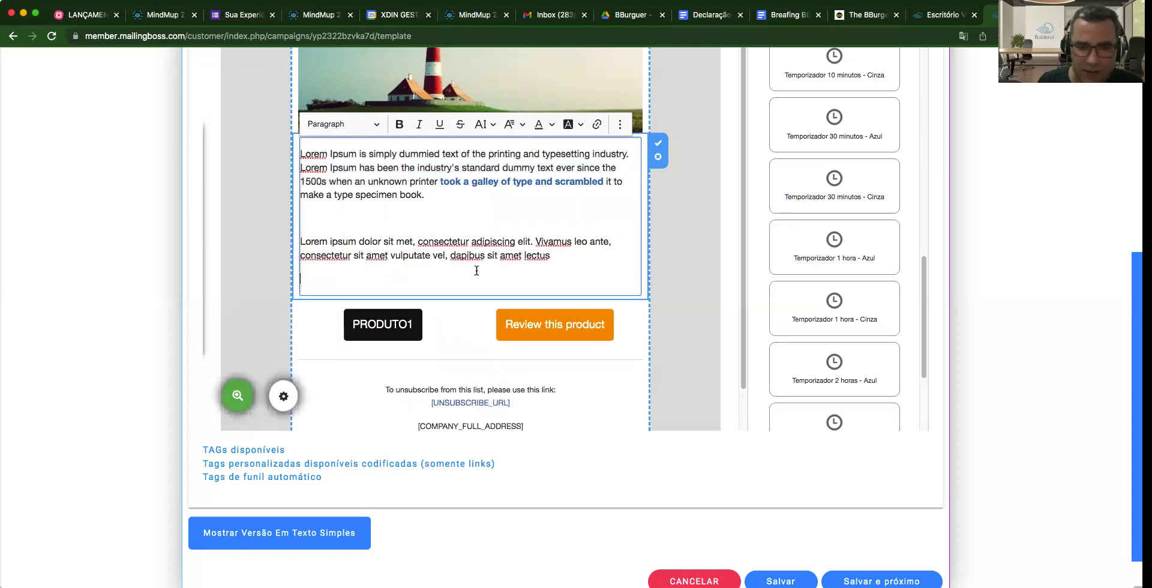
key("Return")
Save the e-mail template and continue to the campaign configuration.
scroll(456, 242, "down", 2)
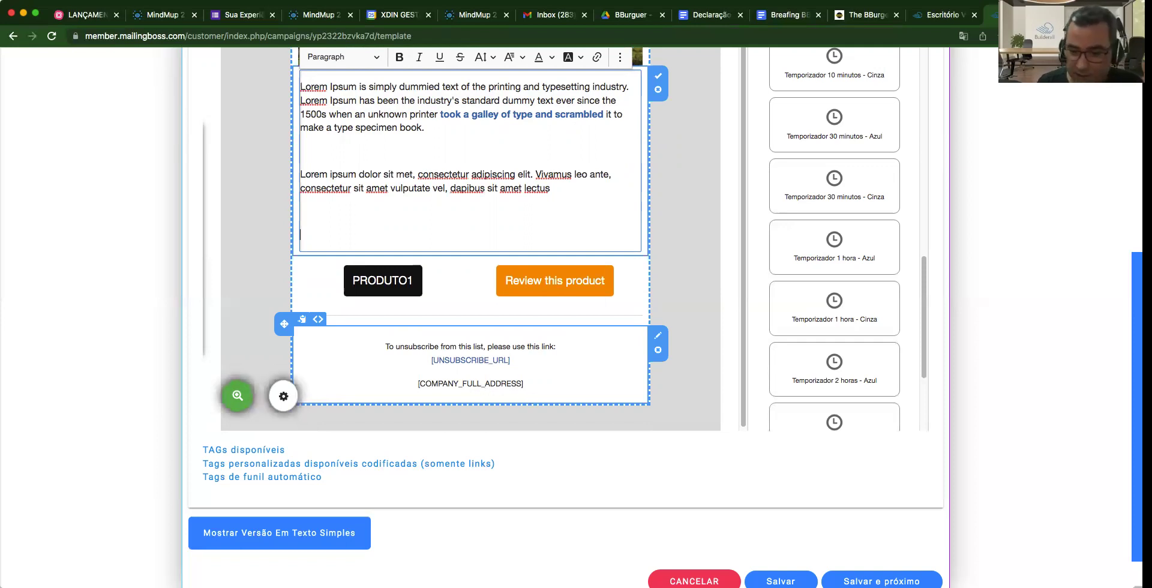
scroll(863, 534, "down", 2)
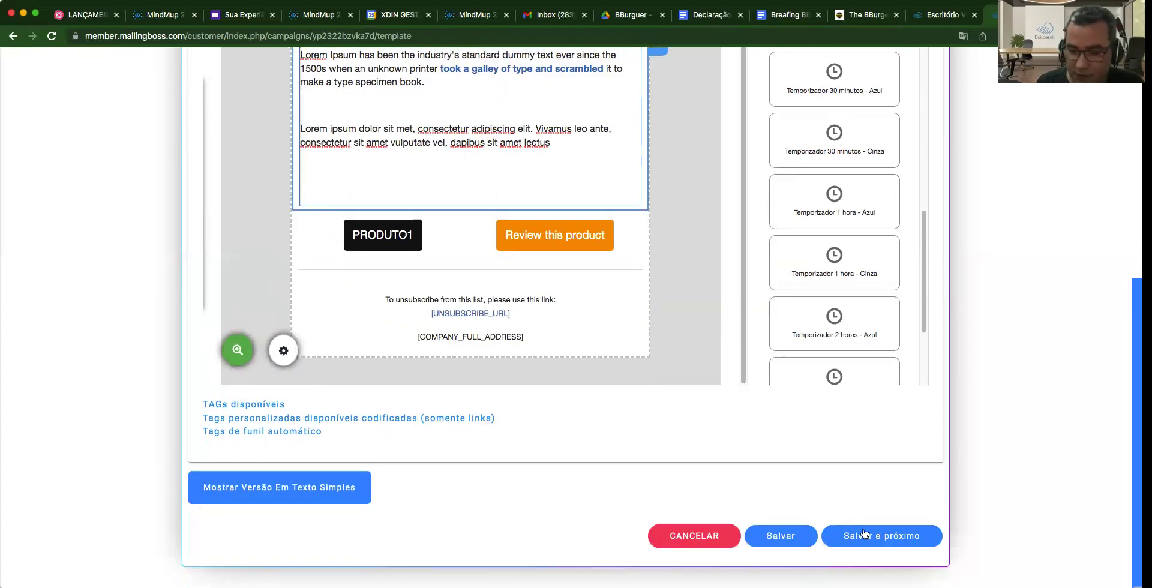
left_click(863, 534)
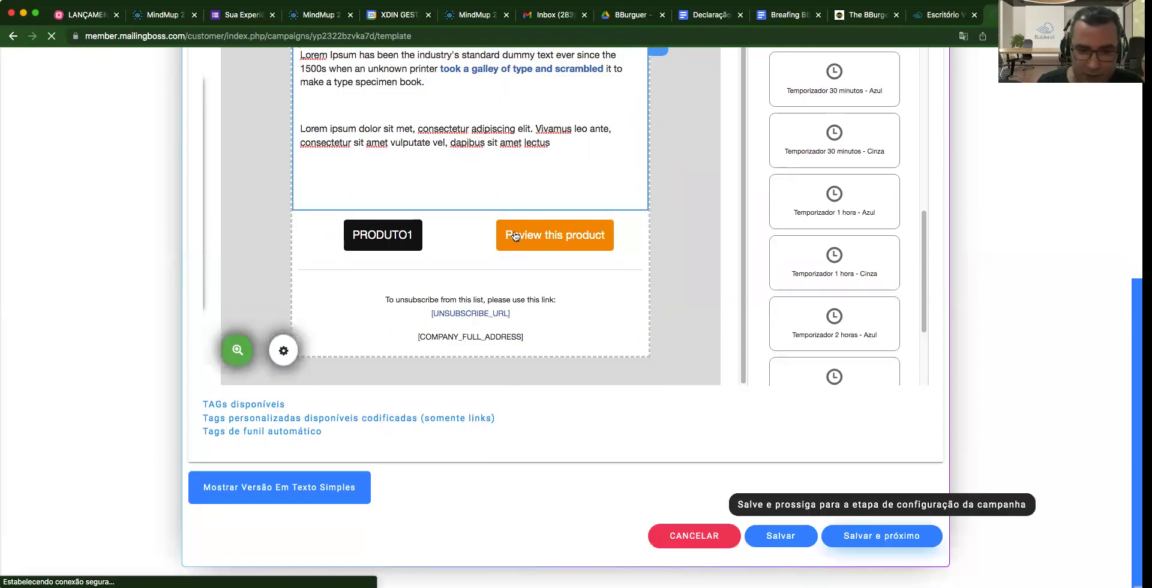
left_click(649, 293)
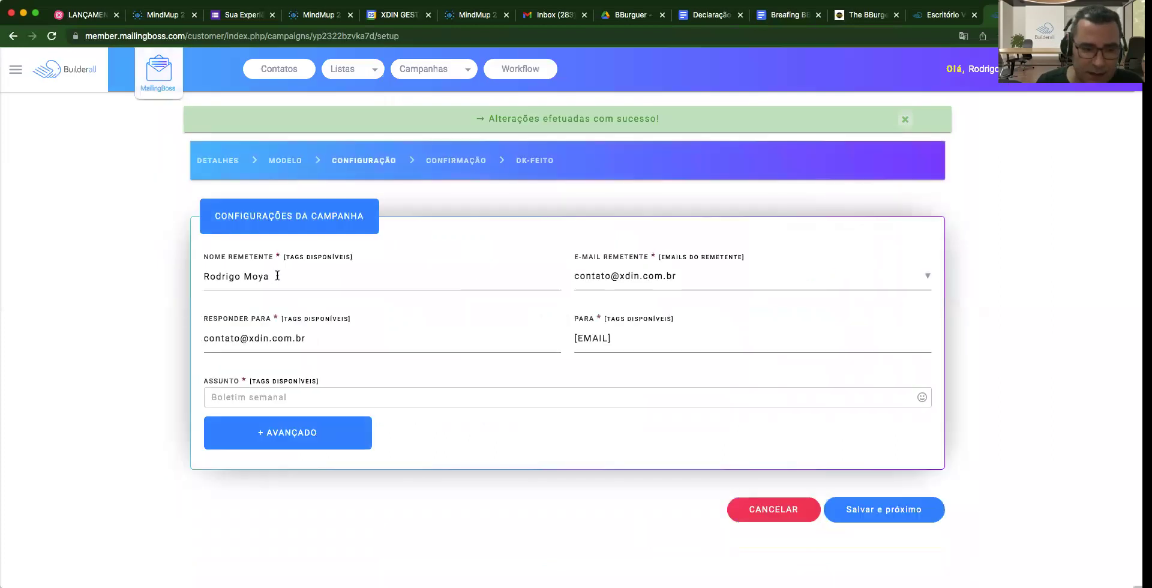
Review the sender name, the available sender e-mail addresses and the reply-to address in the campaign settings.
left_click(276, 276)
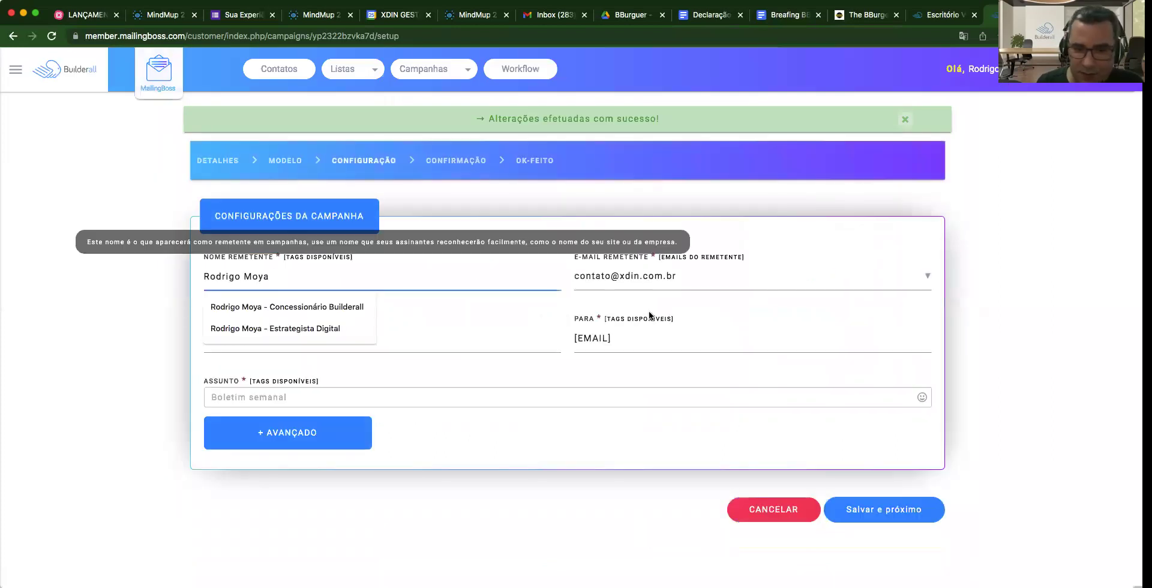
left_click(665, 282)
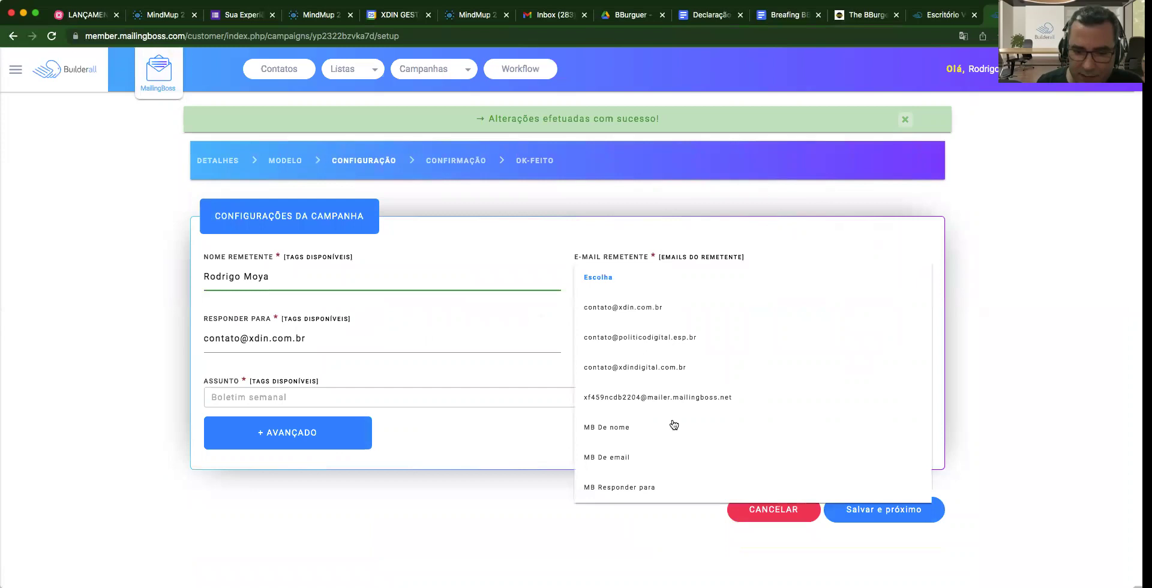
left_click(651, 305)
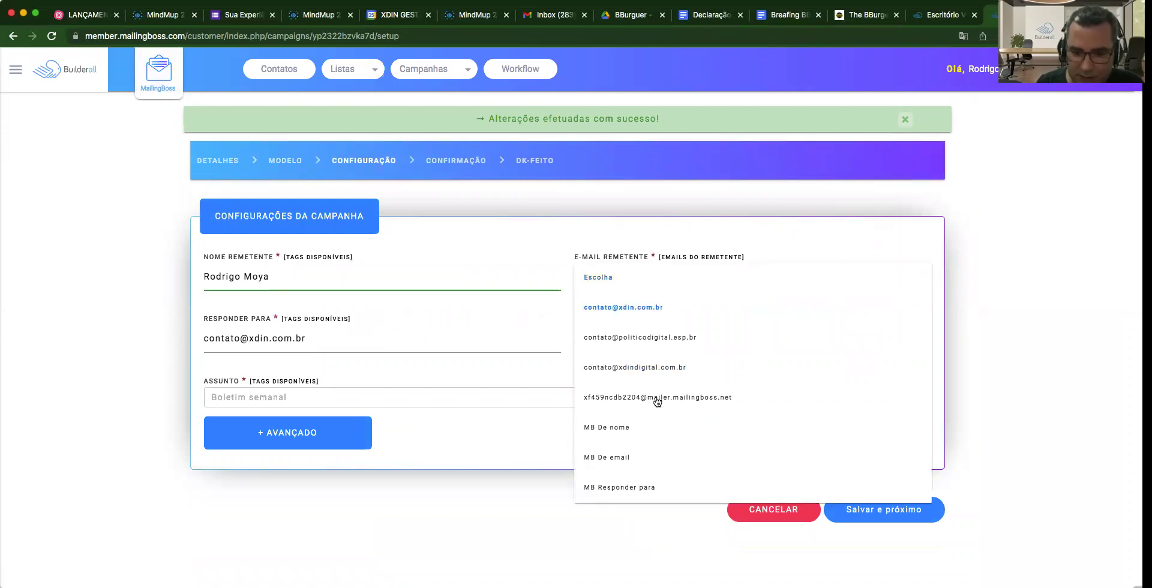
left_click(648, 250)
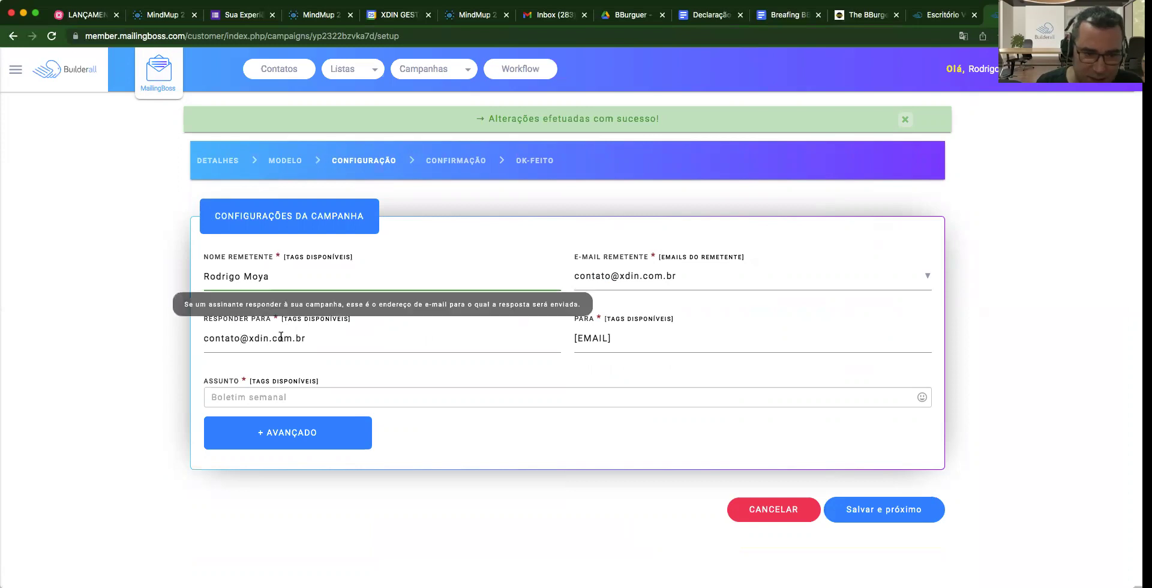
left_click_drag(375, 350, 221, 339)
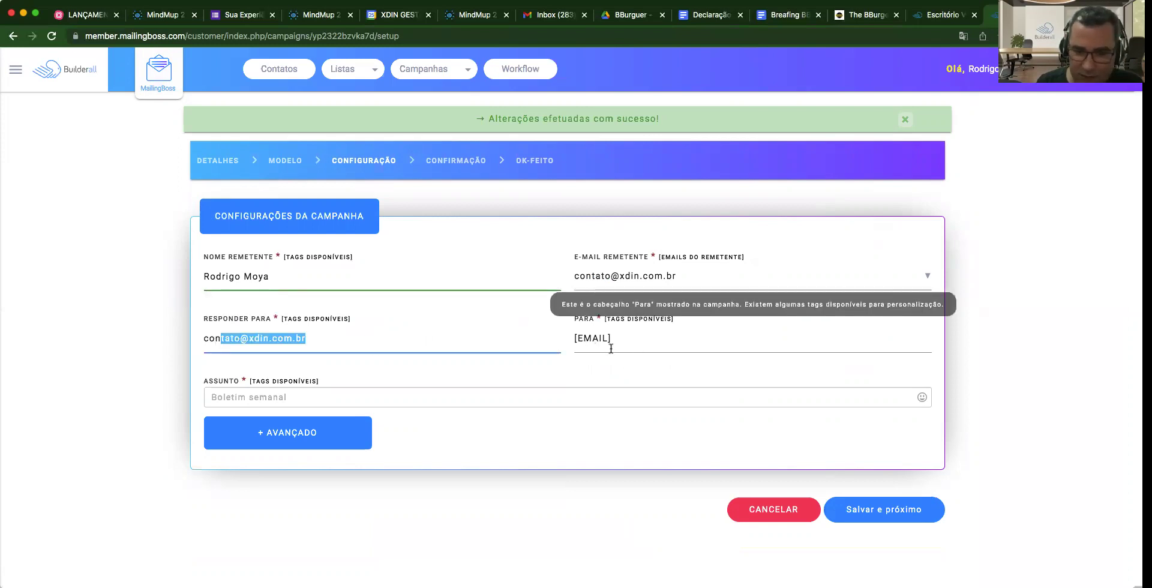
Enter "TREINAMENTO MAILING BOSS BUILDERALL" as the campaign subject.
left_click(300, 397)
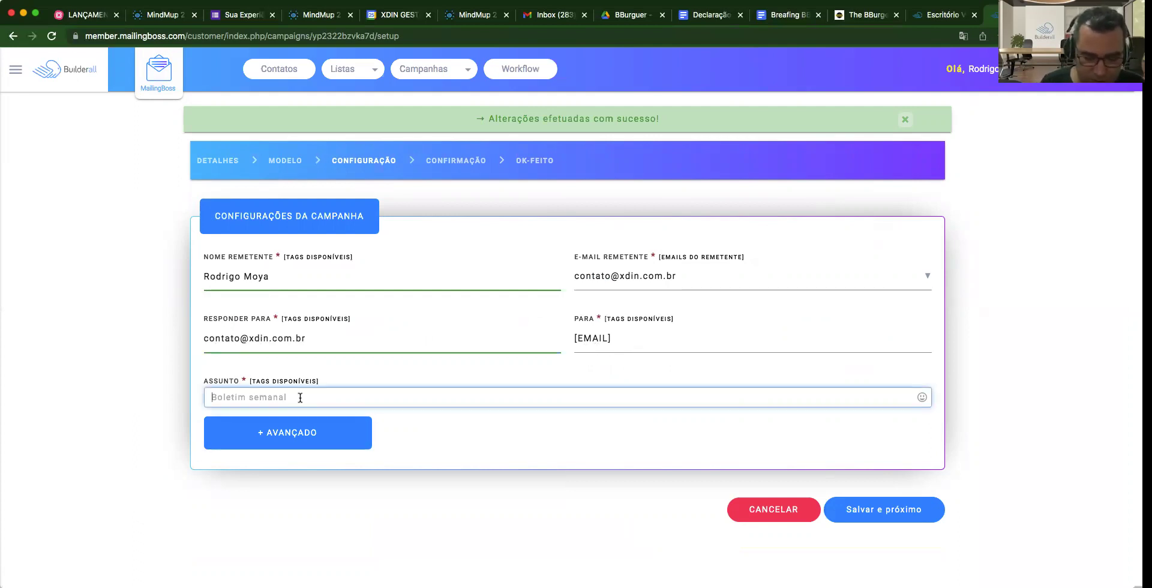
type("TRE")
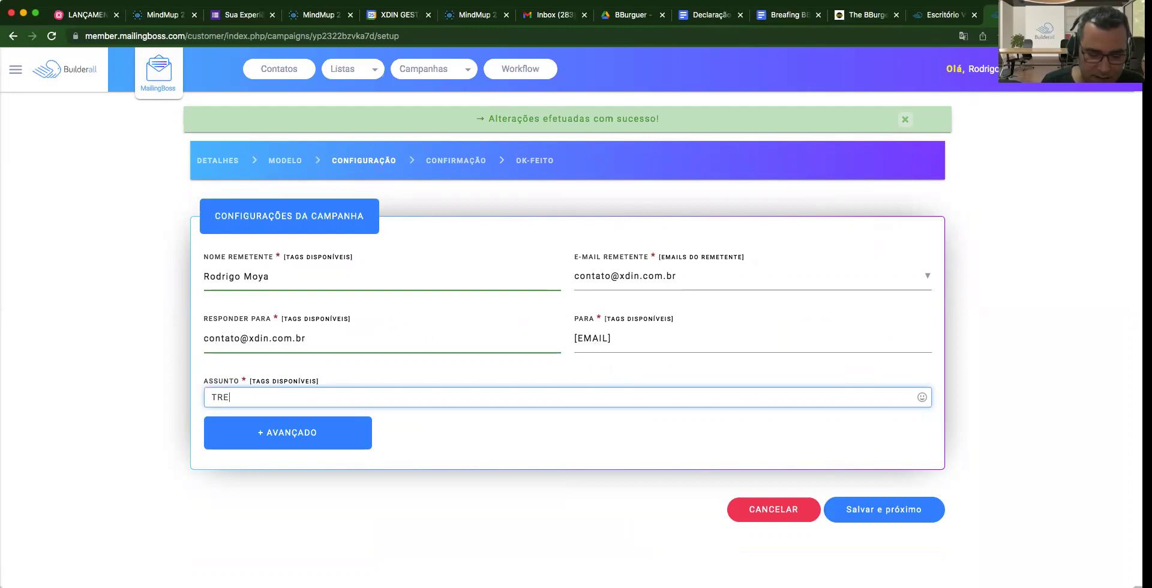
type("INAMENTO MAILING BOSS")
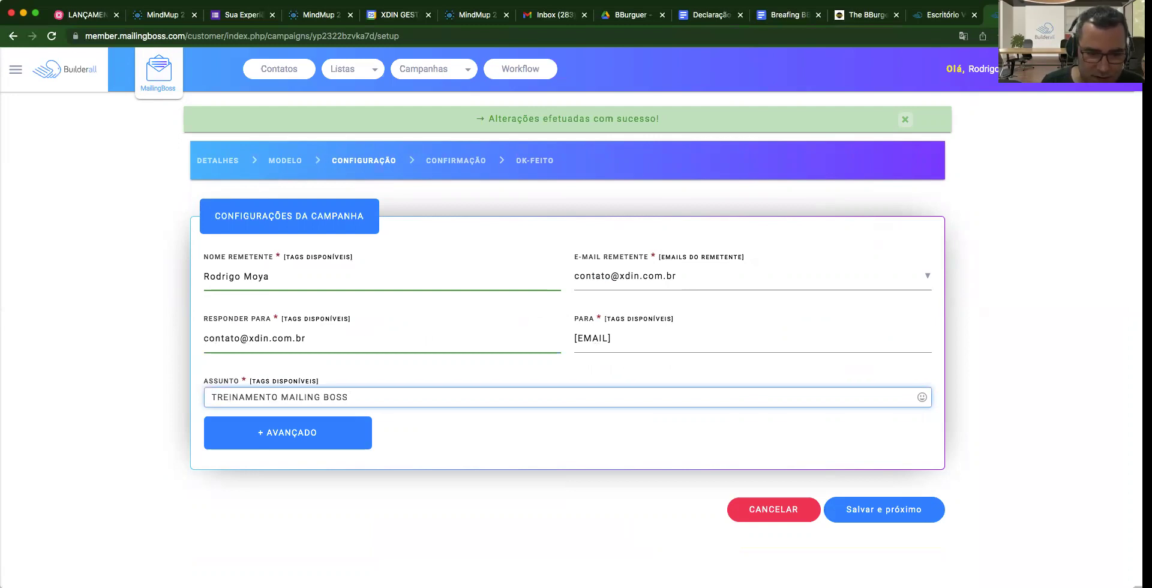
type(" BUILDERALL")
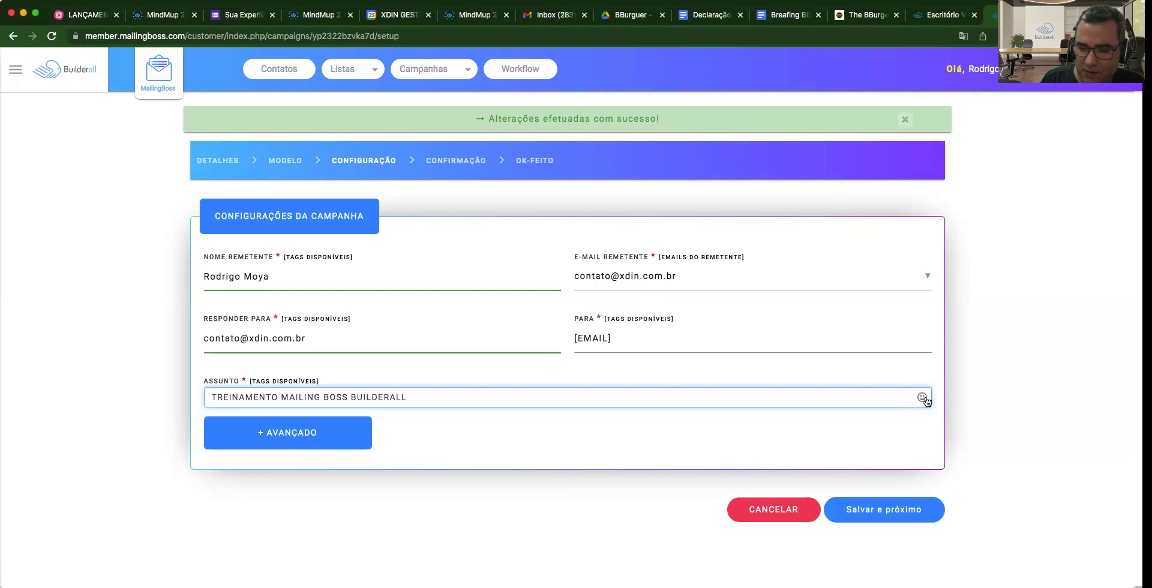
Append the person silhouette emoji to the subject, then save the configuration and continue to the confirmation stage.
left_click(923, 398)
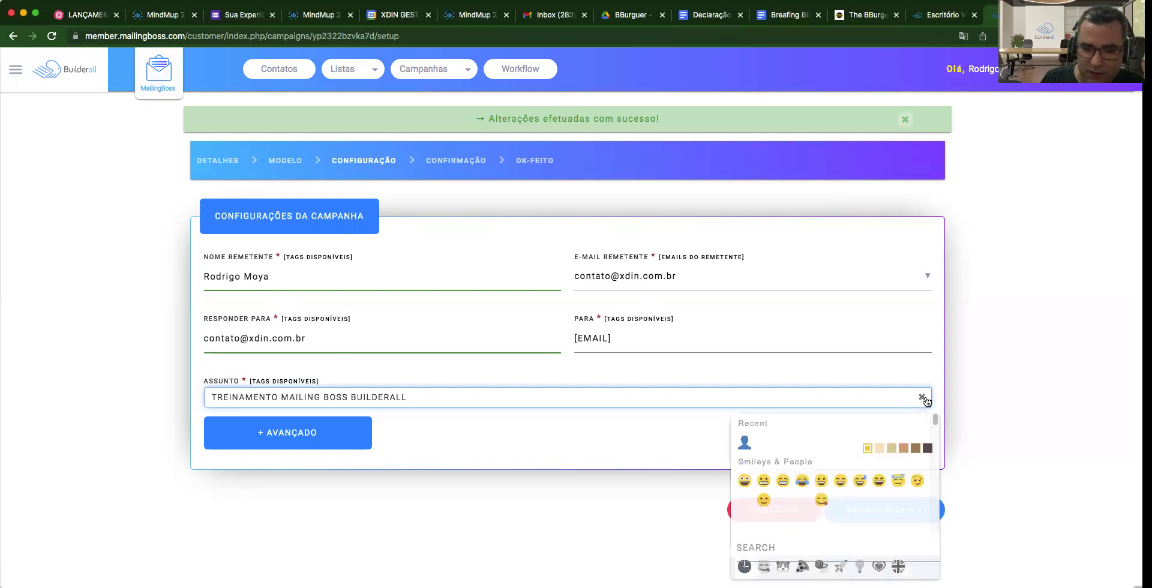
left_click(744, 442)
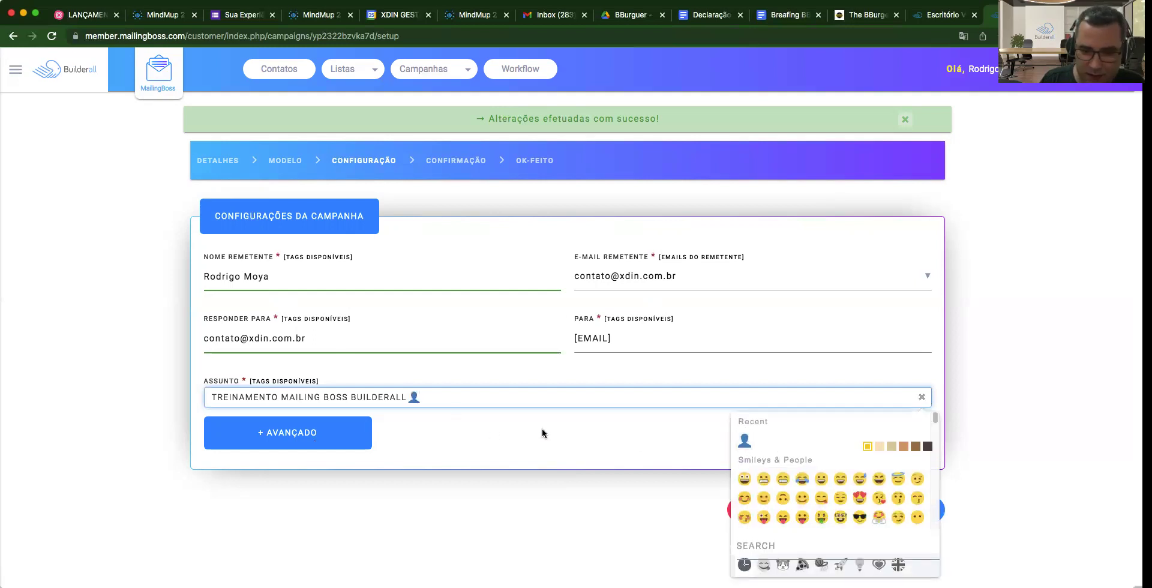
left_click(821, 478)
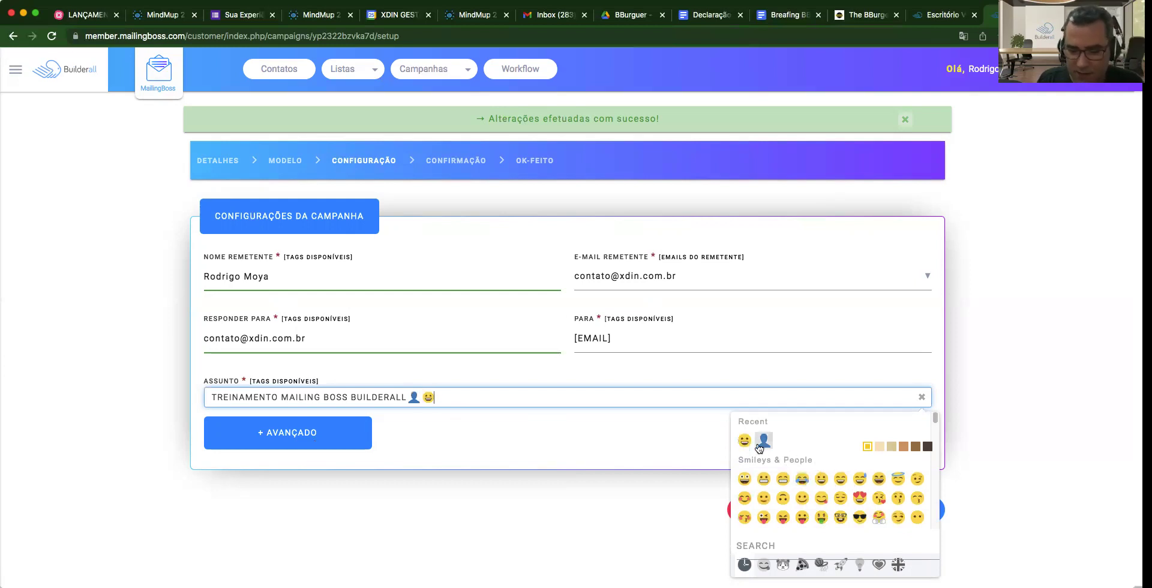
key("BackSpace")
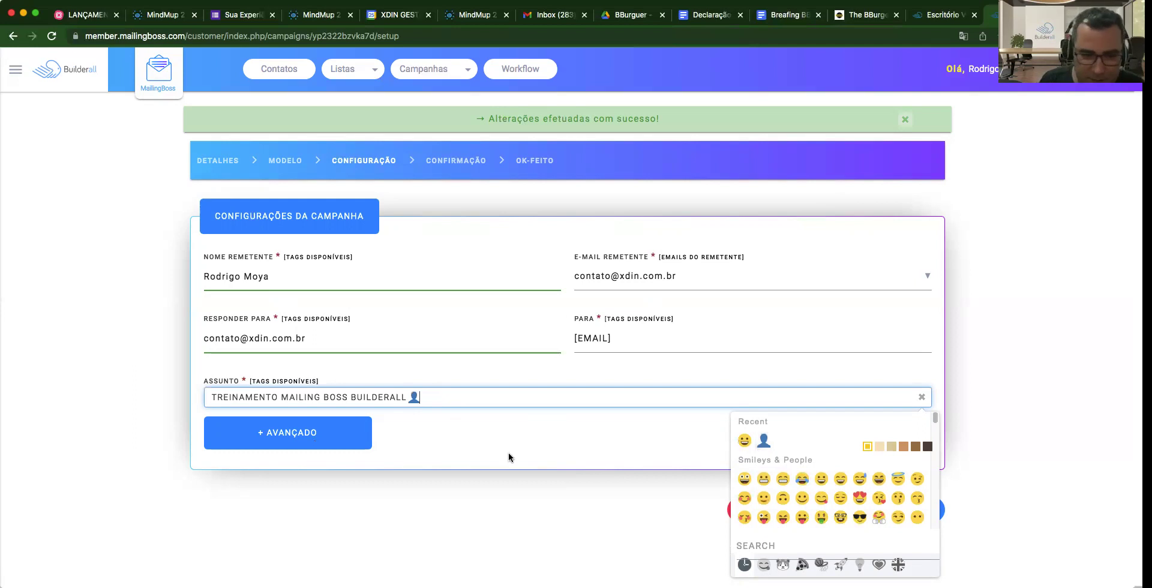
left_click(916, 513)
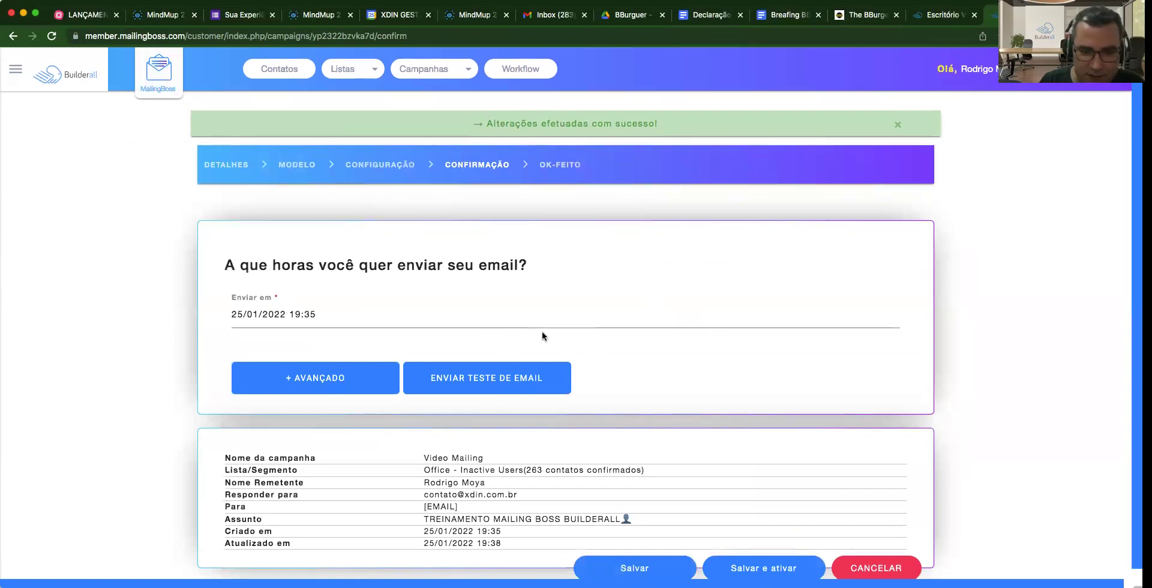
Schedule the campaign to be sent on 26/01/2022 at 09:00.
scroll(386, 322, "down", 1)
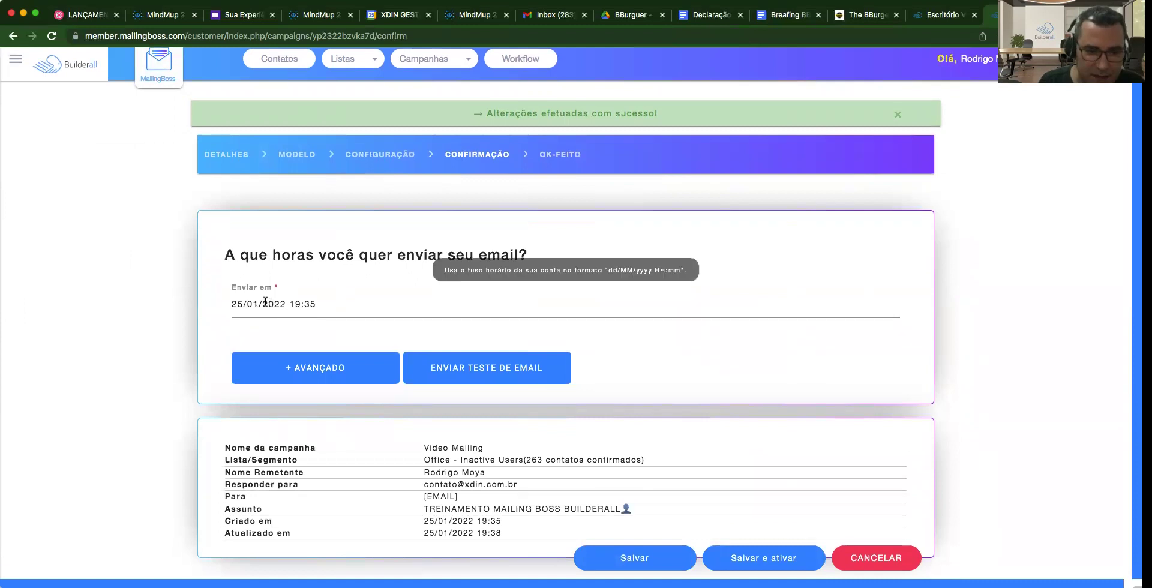
left_click(266, 301)
left_click(295, 447)
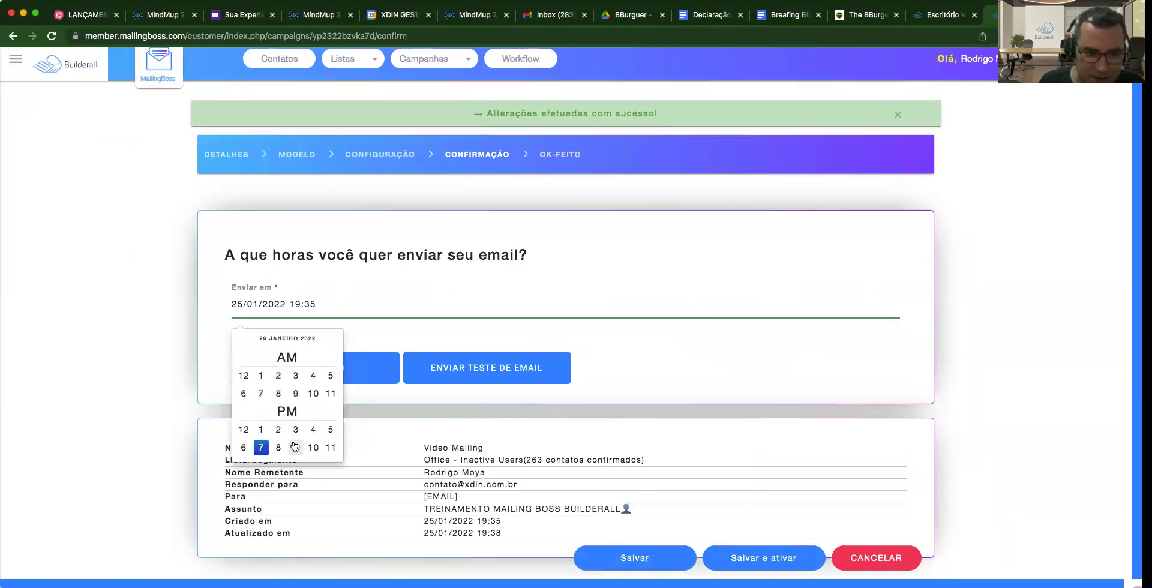
left_click(295, 390)
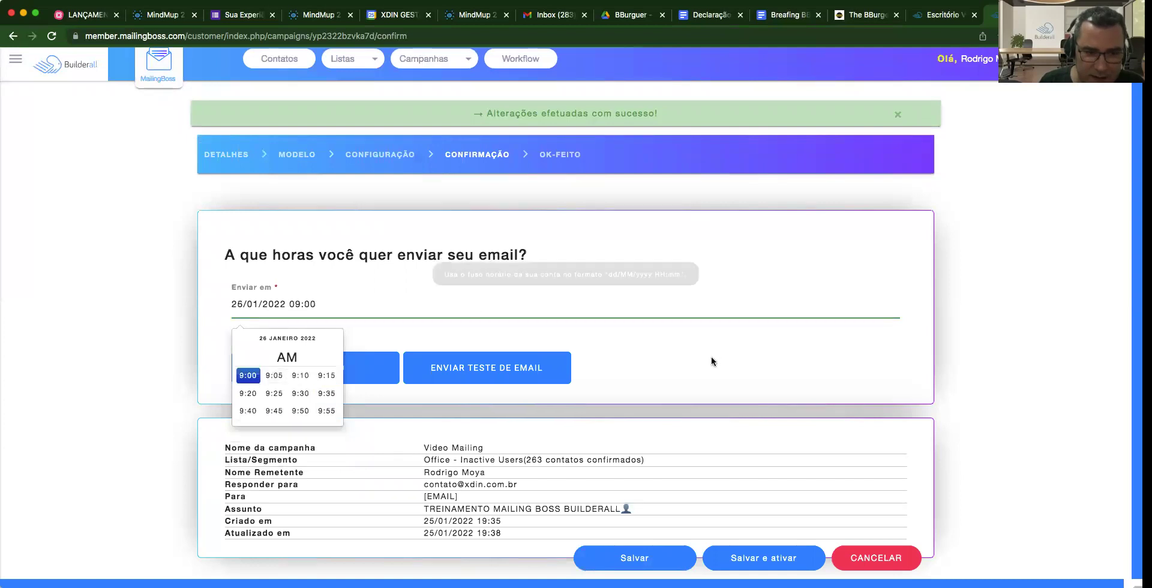
left_click(399, 370)
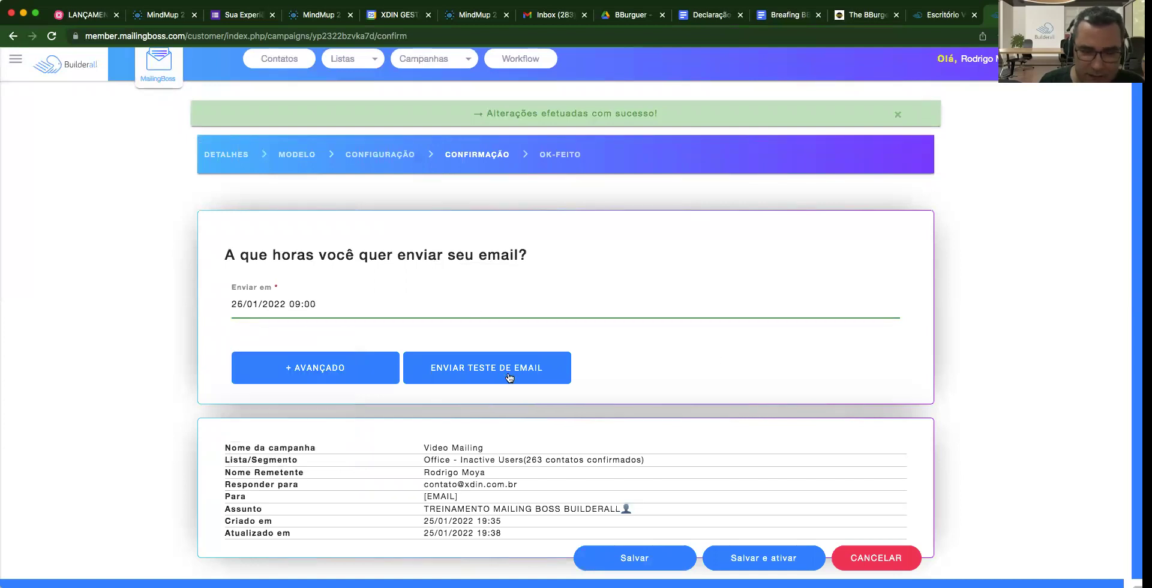
Open the test e-mail form to review its notes and recipient field, and close it without sending.
left_click(542, 371)
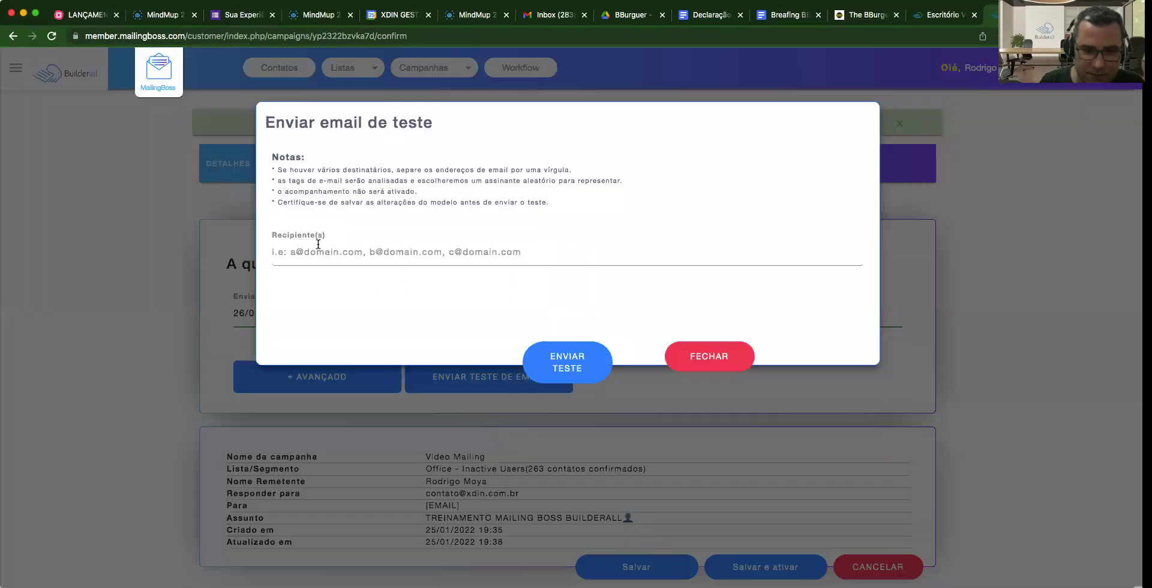
left_click(335, 250)
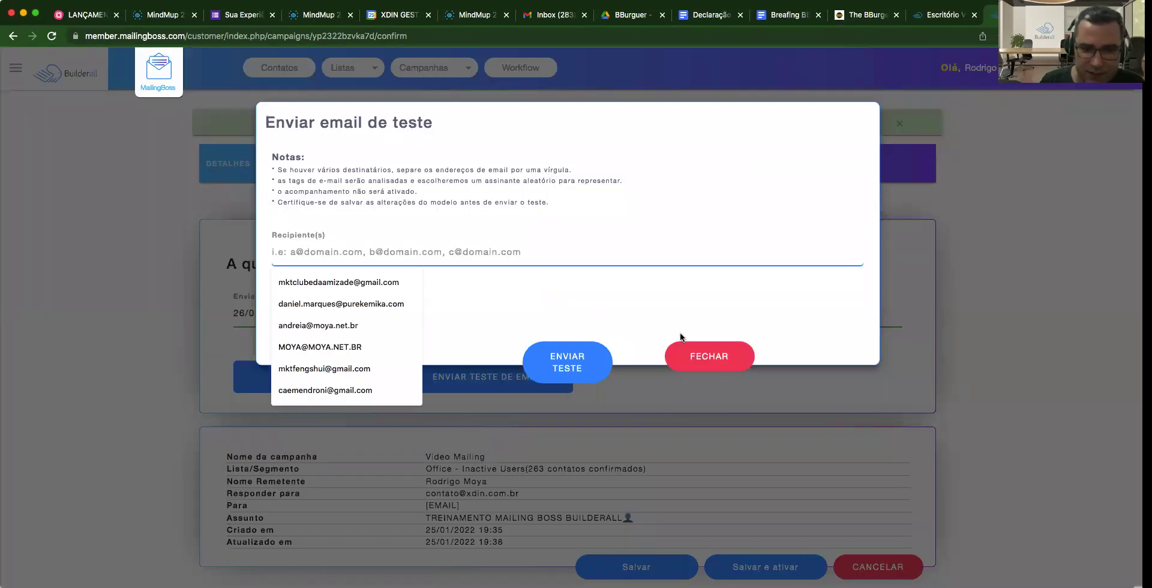
left_click(723, 364)
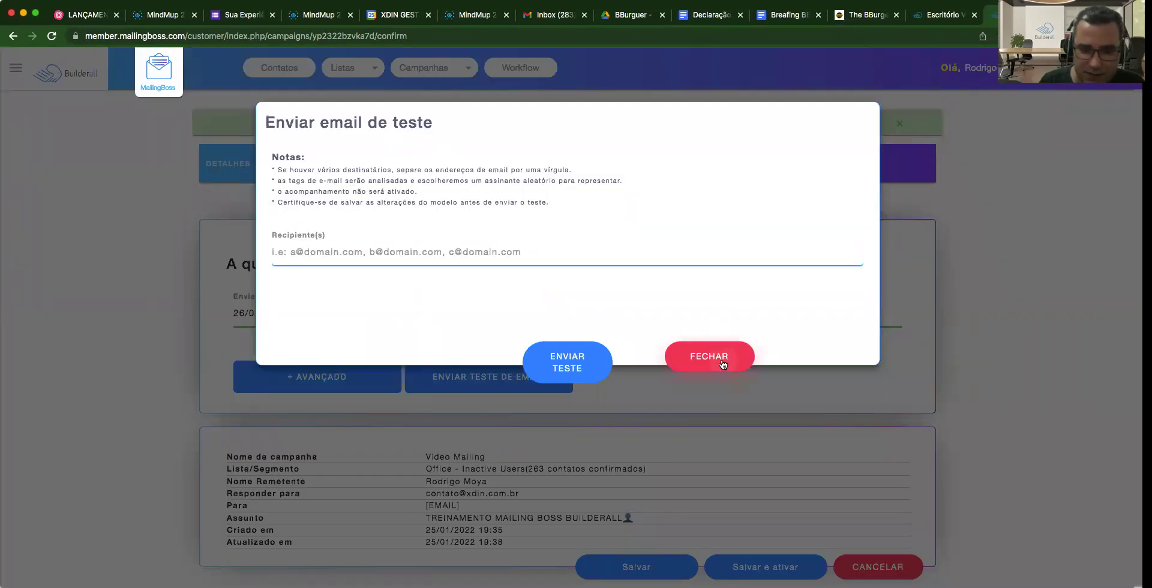
left_click(722, 362)
scroll(485, 343, "down", 1)
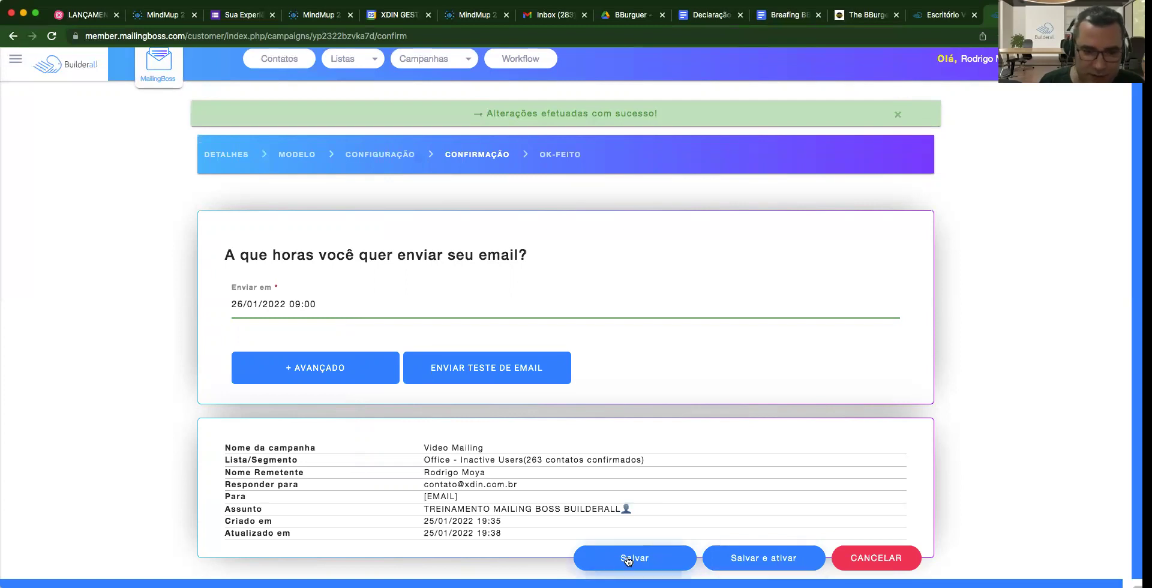
Show the advanced sending options and review the contact filter and campaign repetition settings.
left_click(252, 368)
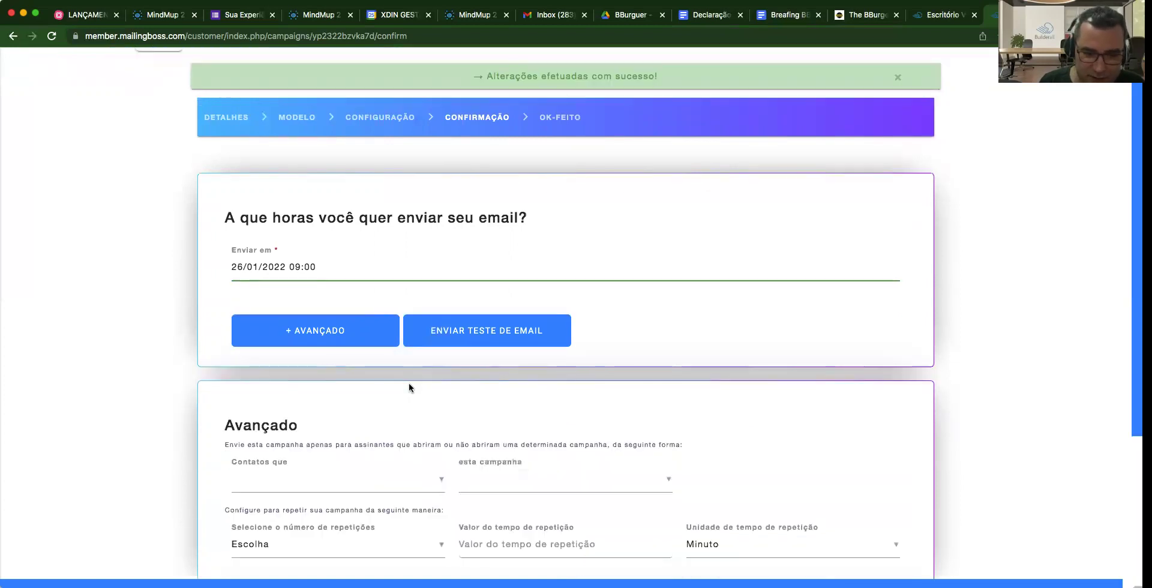
scroll(508, 404, "down", 3)
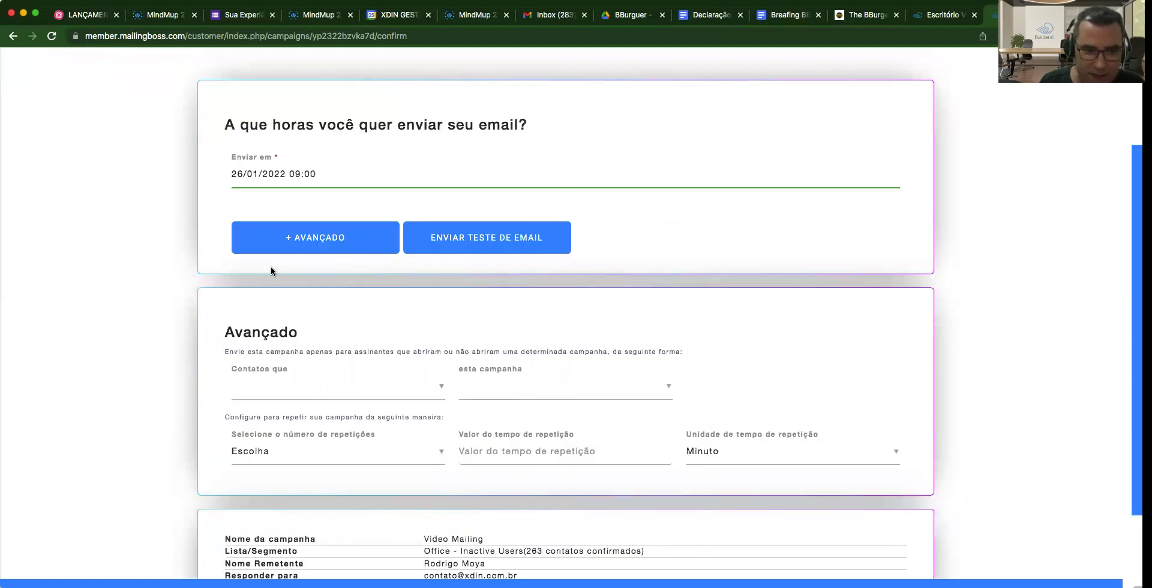
scroll(571, 258, "up", 2)
Check the send date calendar, keep 26/01/2022 09:00 and save the campaign.
left_click(572, 259)
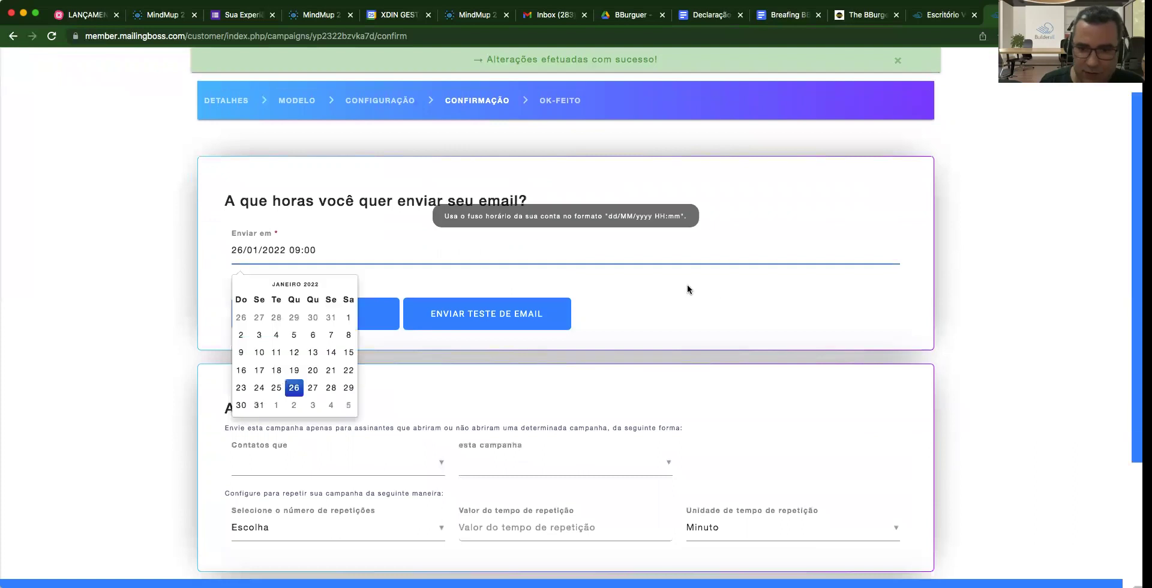
left_click(756, 342)
scroll(757, 346, "down", 3)
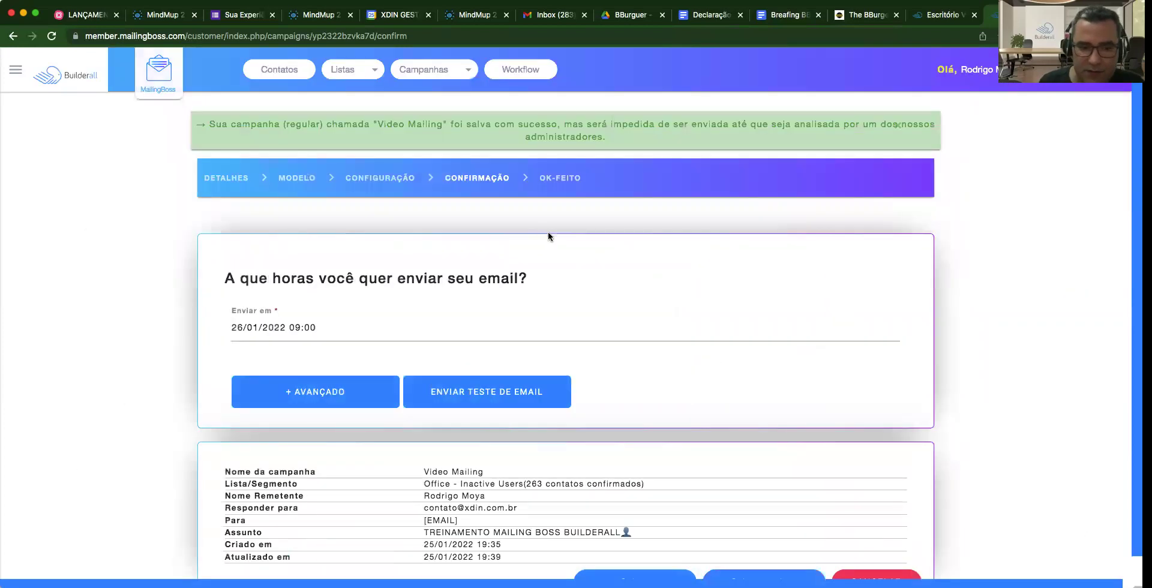
Open the list of all e-mail campaigns and review the "Video Mailing" entry.
left_click(433, 70)
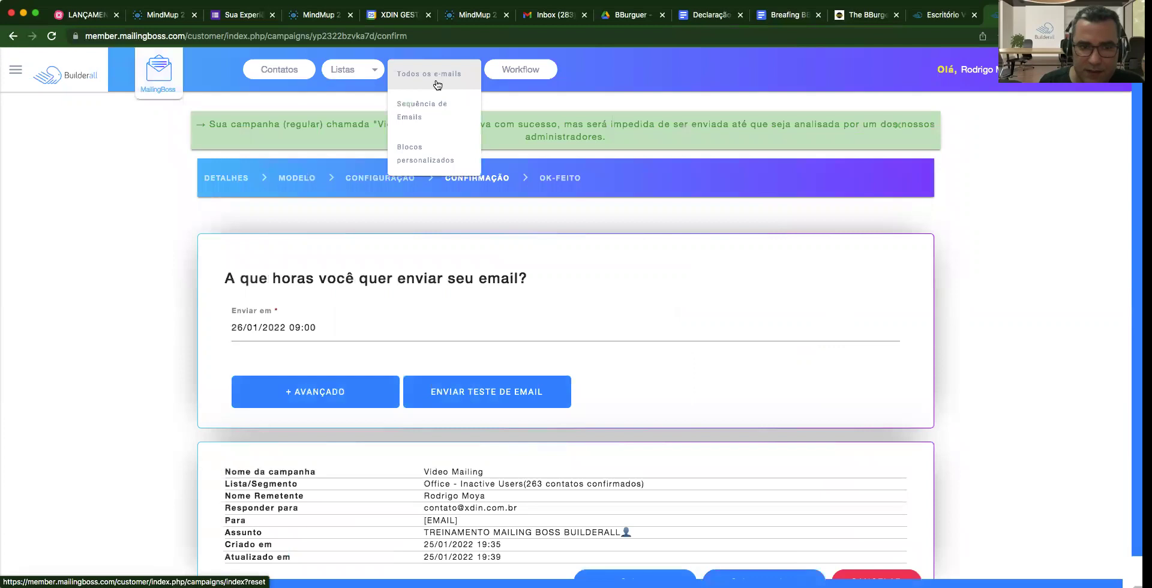
left_click(436, 82)
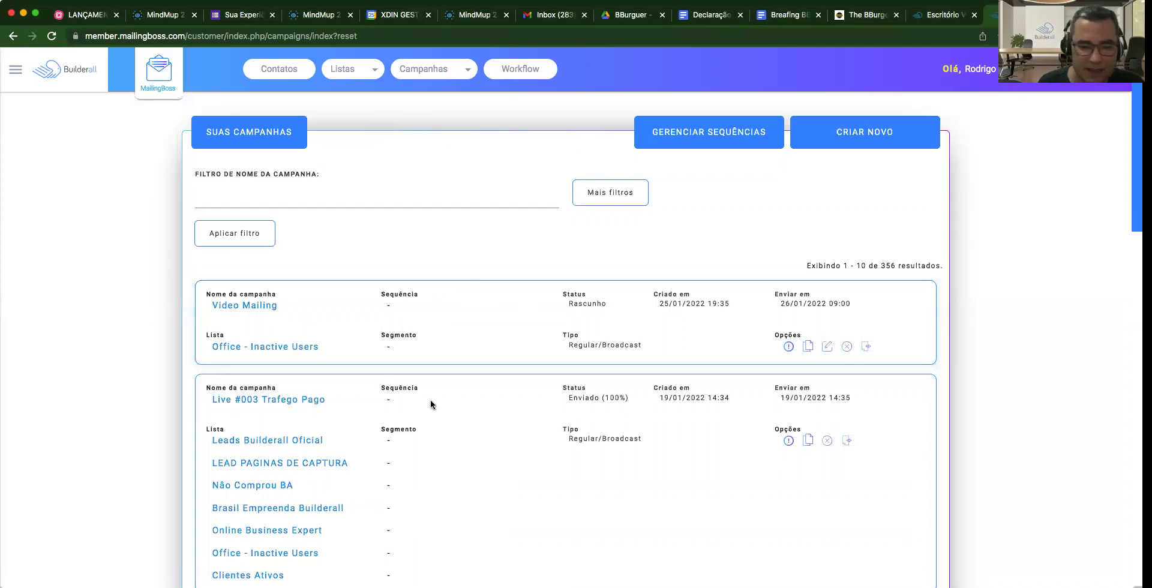
scroll(429, 398, "down", 1)
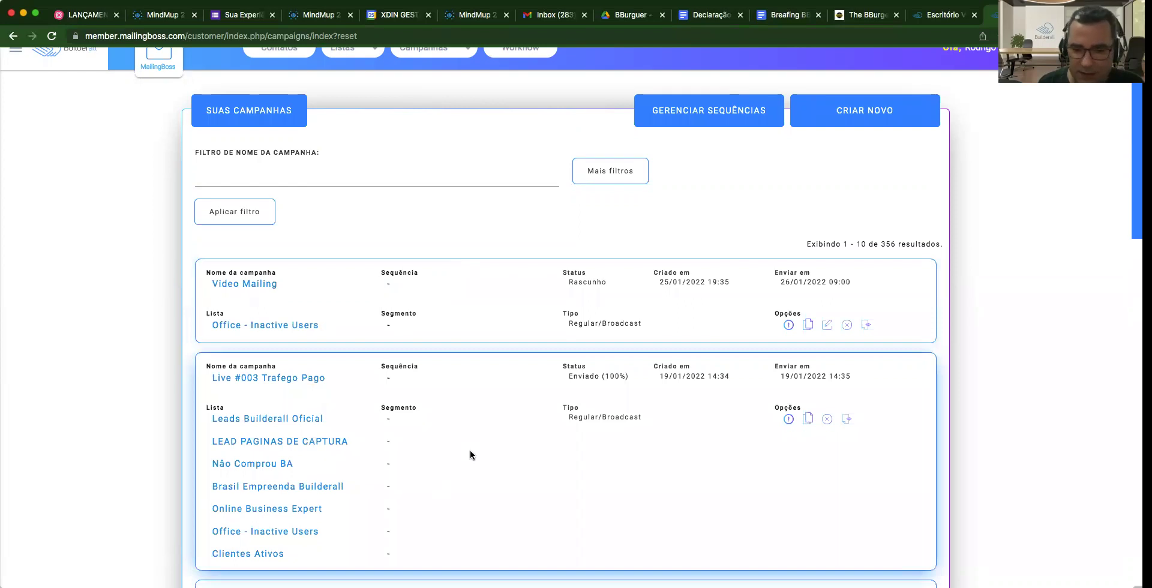
scroll(472, 448, "up", 1)
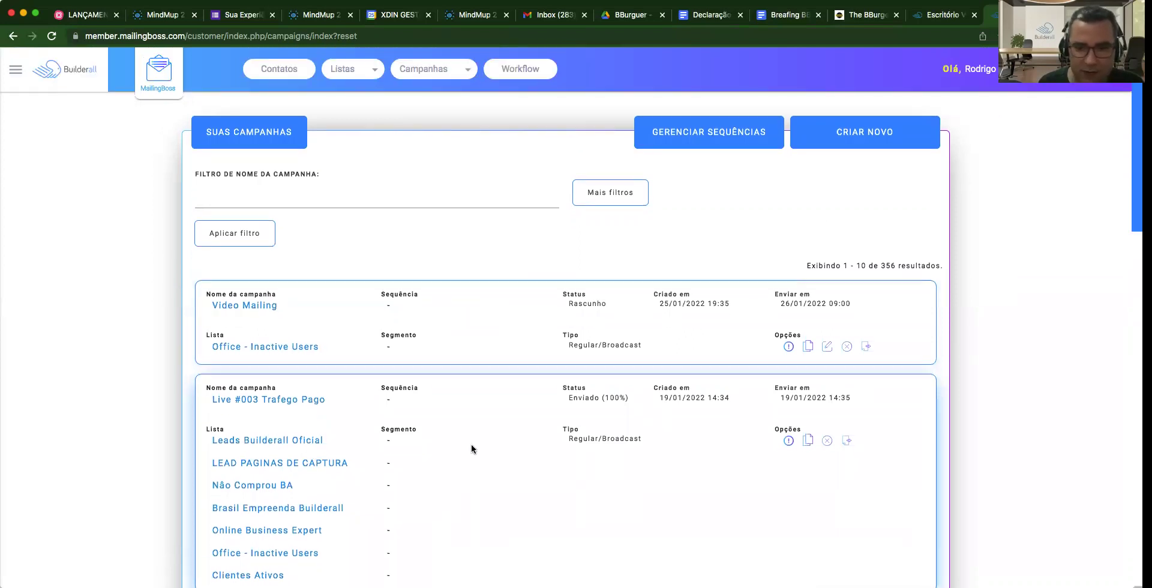